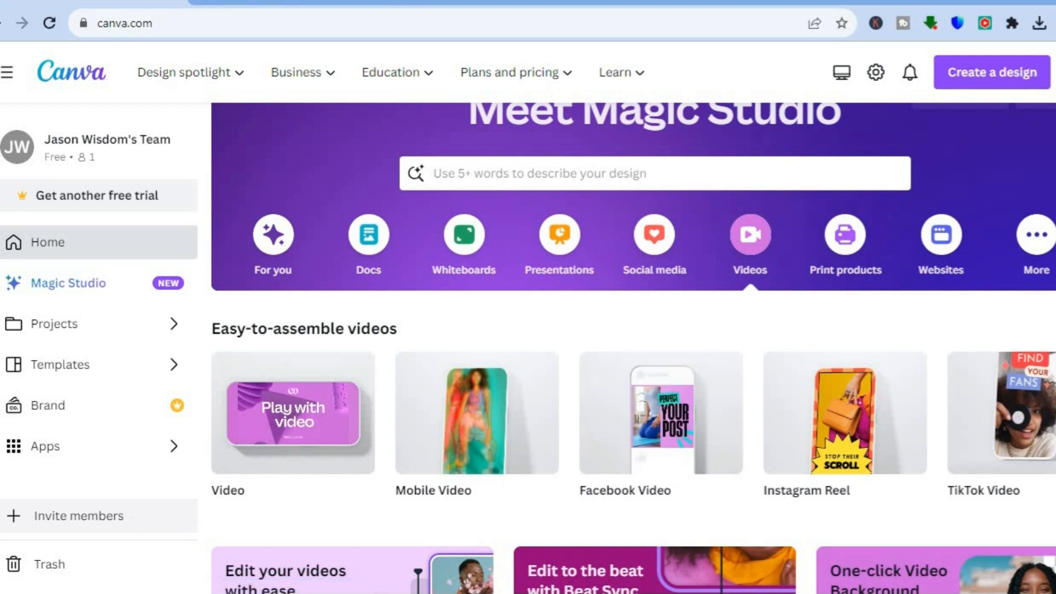
Search the template library for email marketing templates.
{"action": "scroll", "coordinate": [906, 190], "scroll_direction": "down", "scroll_amount": 1}
{"action": "scroll", "coordinate": [905, 190], "scroll_direction": "up", "scroll_amount": 3}
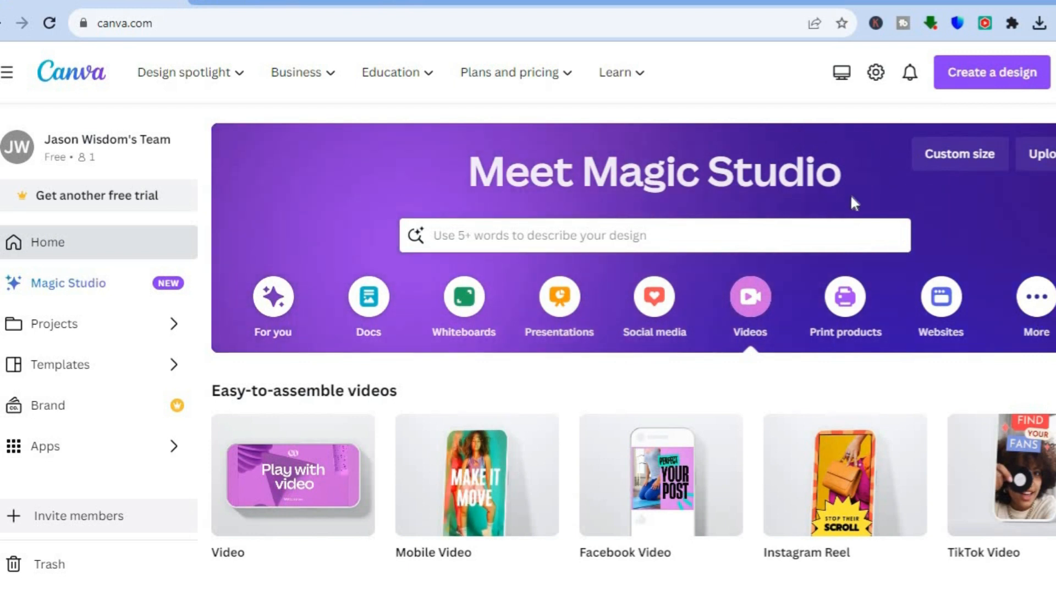
{"action": "left_click", "coordinate": [523, 237]}
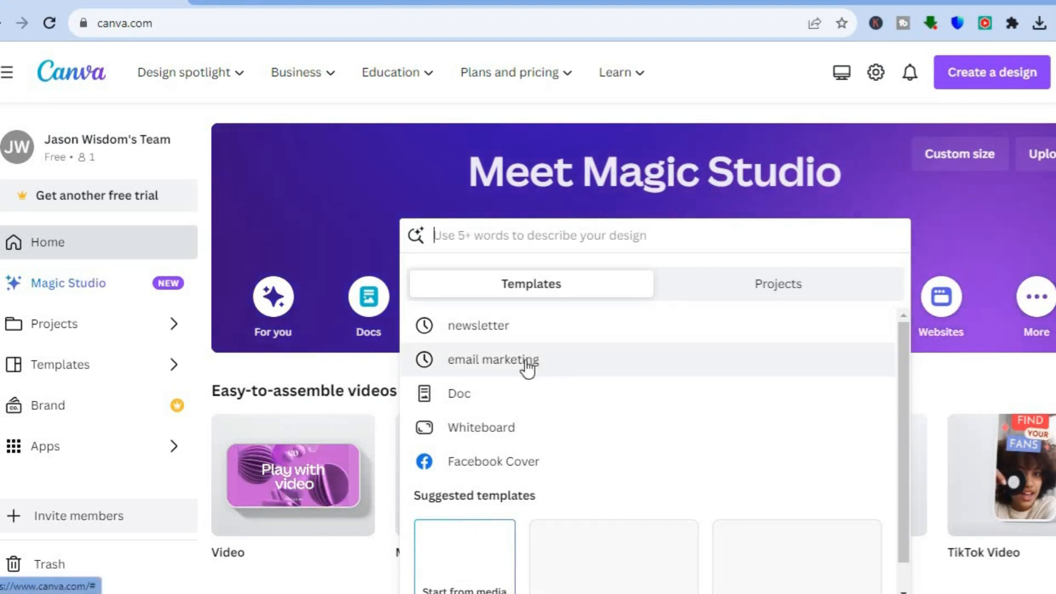
{"action": "left_click", "coordinate": [526, 361]}
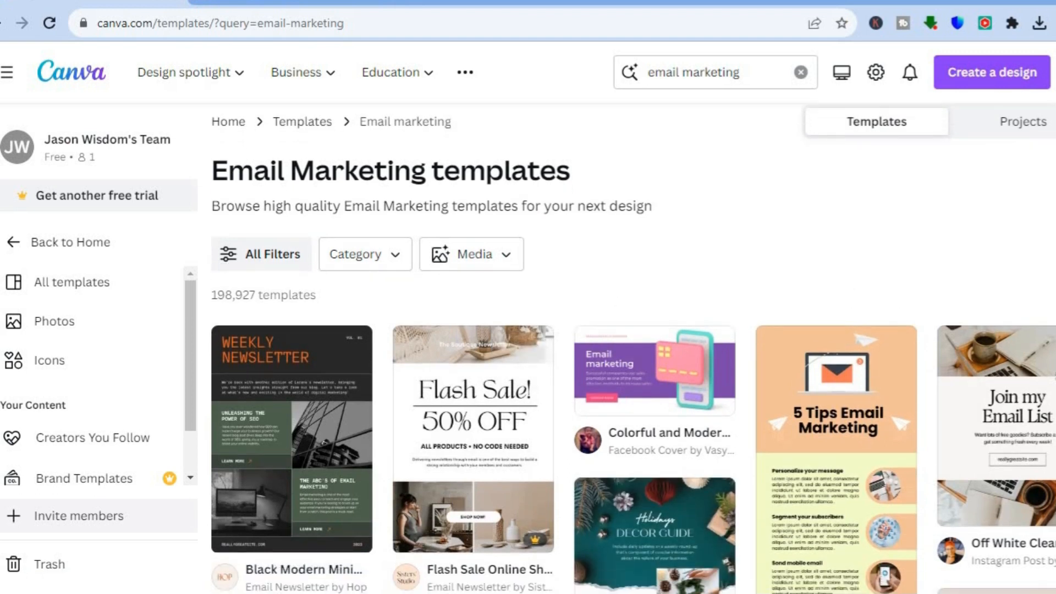
Browse the email marketing templates and compare their newsletter designs.
{"action": "scroll", "coordinate": [633, 349], "scroll_direction": "down", "scroll_amount": 2}
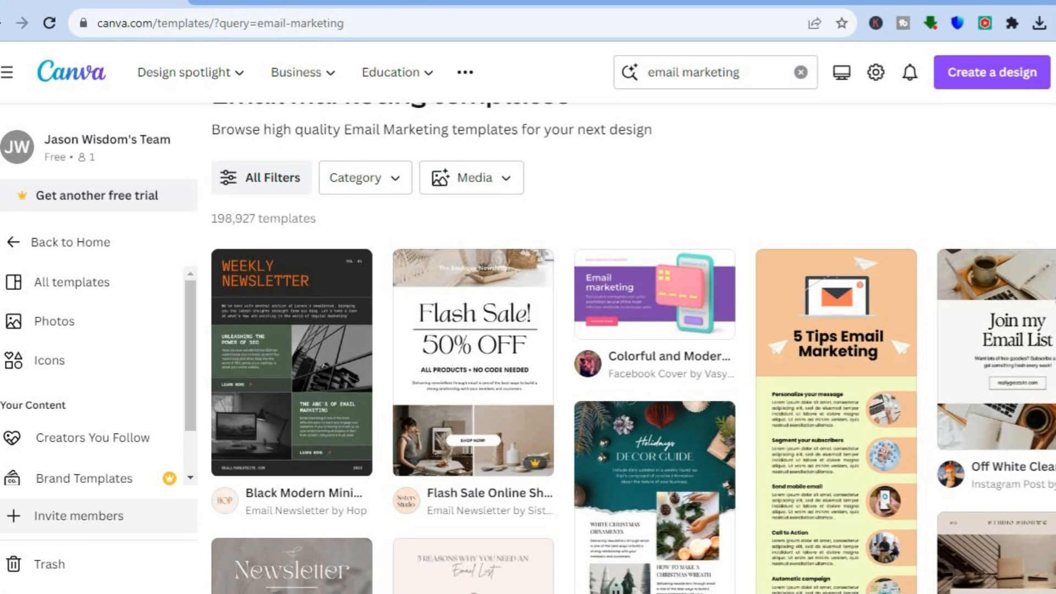
{"action": "scroll", "coordinate": [634, 349], "scroll_direction": "down", "scroll_amount": 2}
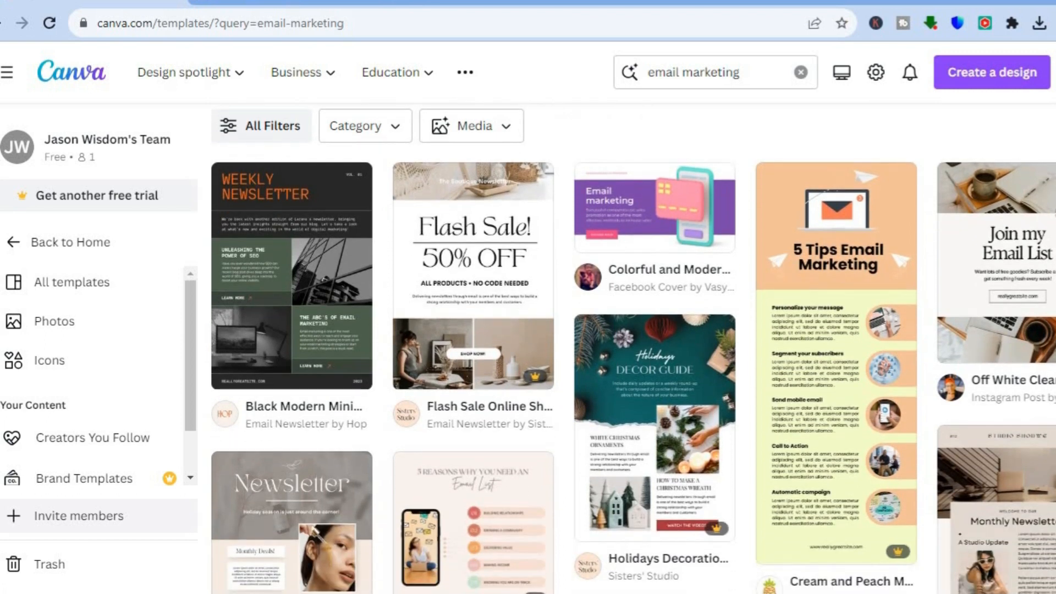
{"action": "scroll", "coordinate": [634, 349], "scroll_direction": "down", "scroll_amount": 1}
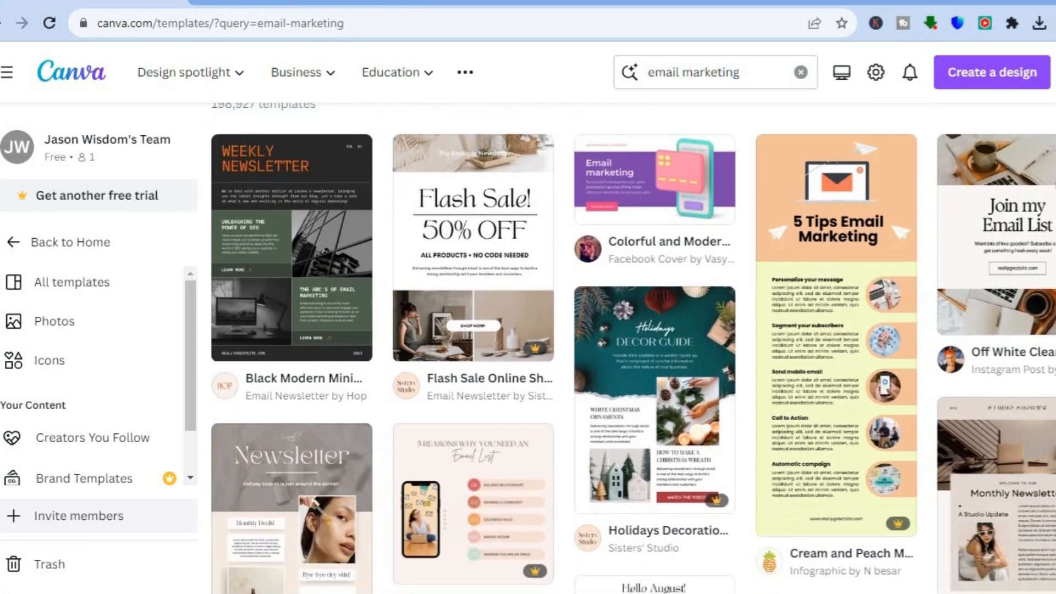
{"action": "scroll", "coordinate": [634, 349], "scroll_direction": "down", "scroll_amount": 2}
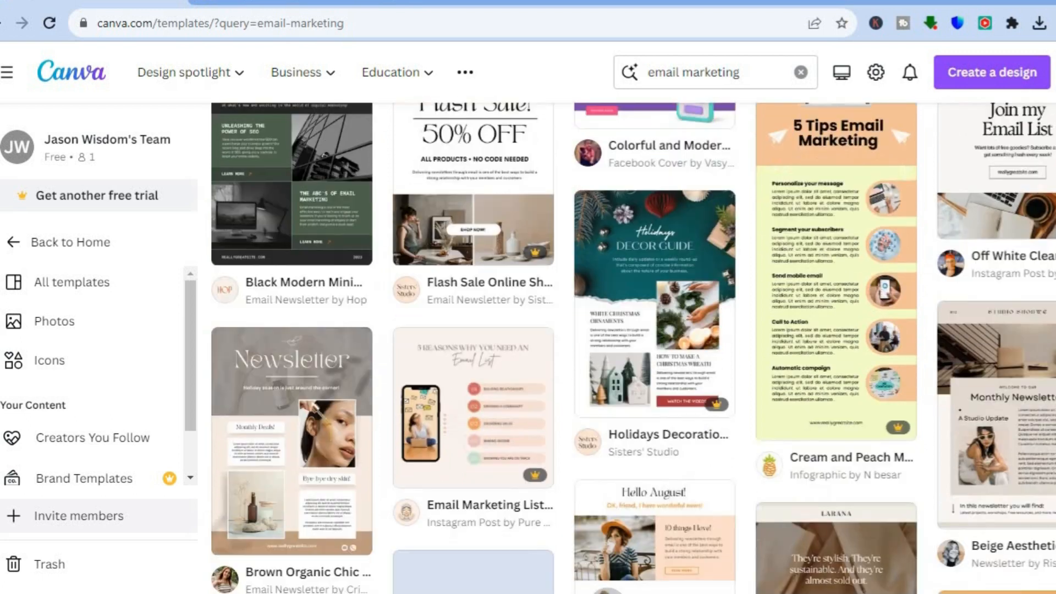
{"action": "scroll", "coordinate": [633, 348], "scroll_direction": "down", "scroll_amount": 1}
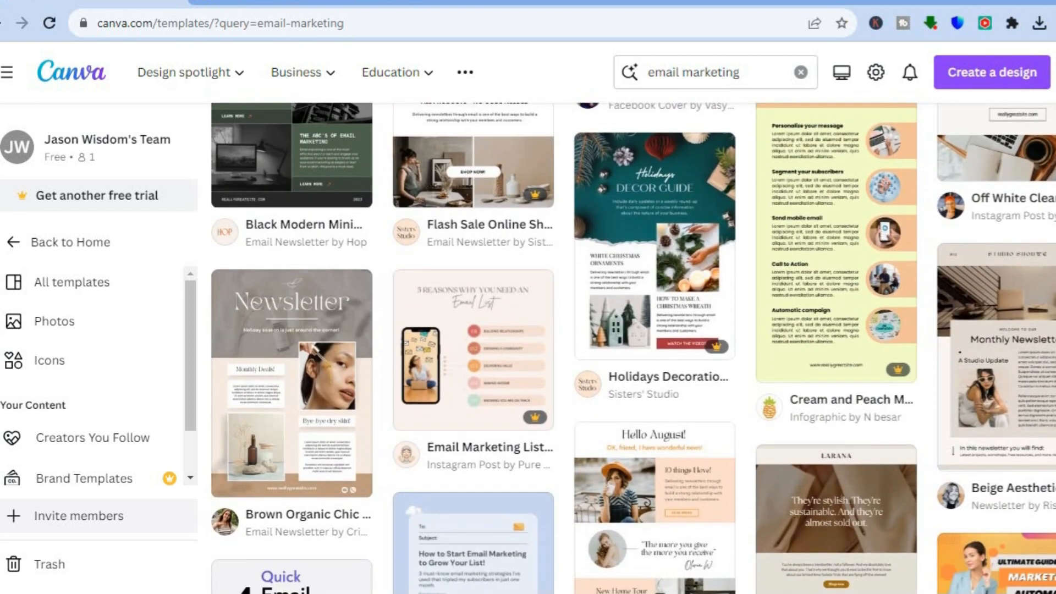
{"action": "scroll", "coordinate": [633, 349], "scroll_direction": "down", "scroll_amount": 3}
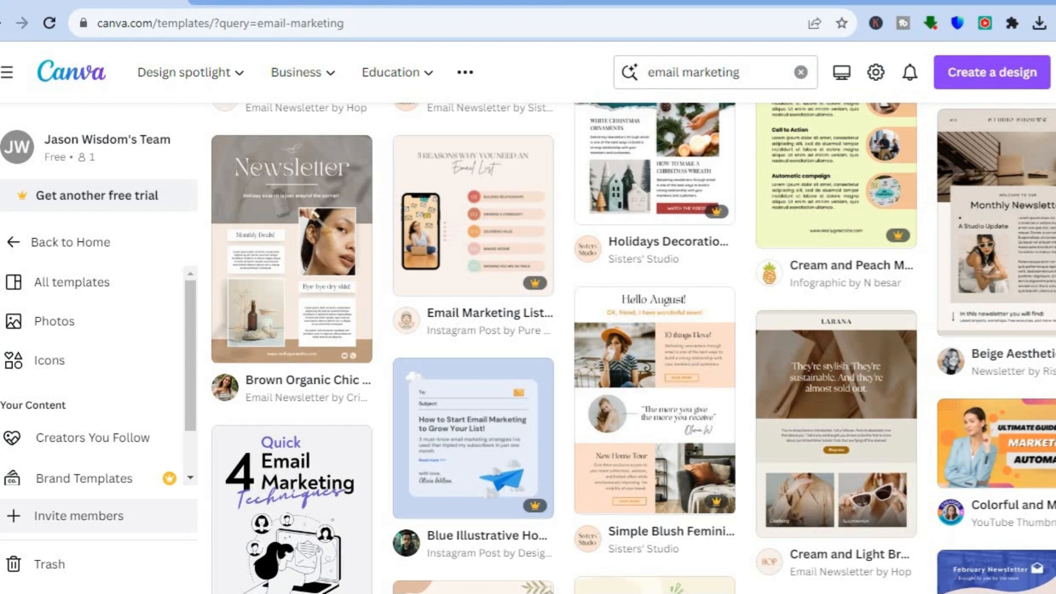
{"action": "scroll", "coordinate": [634, 348], "scroll_direction": "down", "scroll_amount": 9}
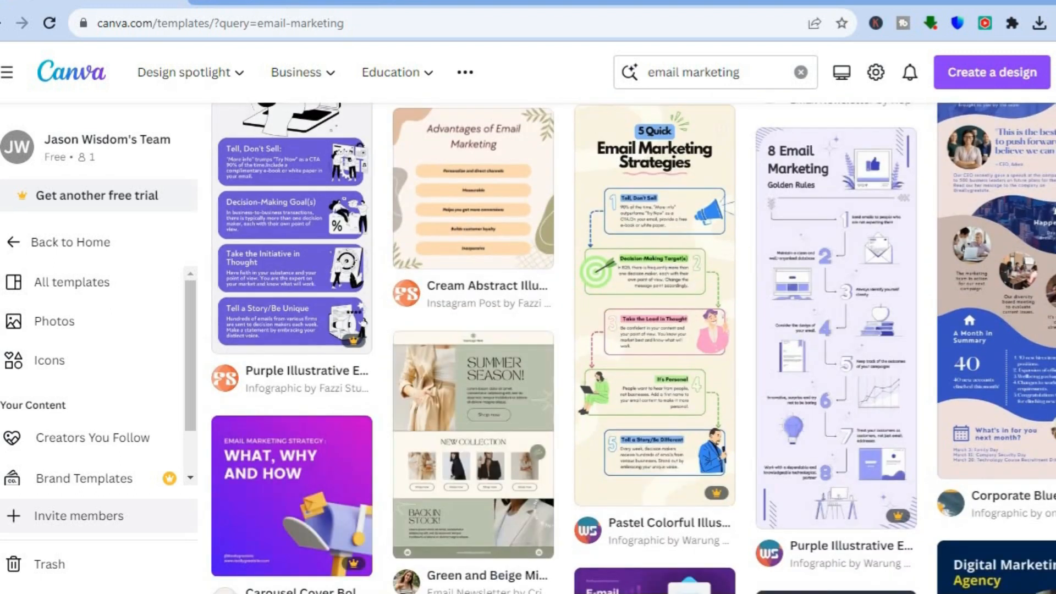
{"action": "scroll", "coordinate": [633, 348], "scroll_direction": "down", "scroll_amount": 6}
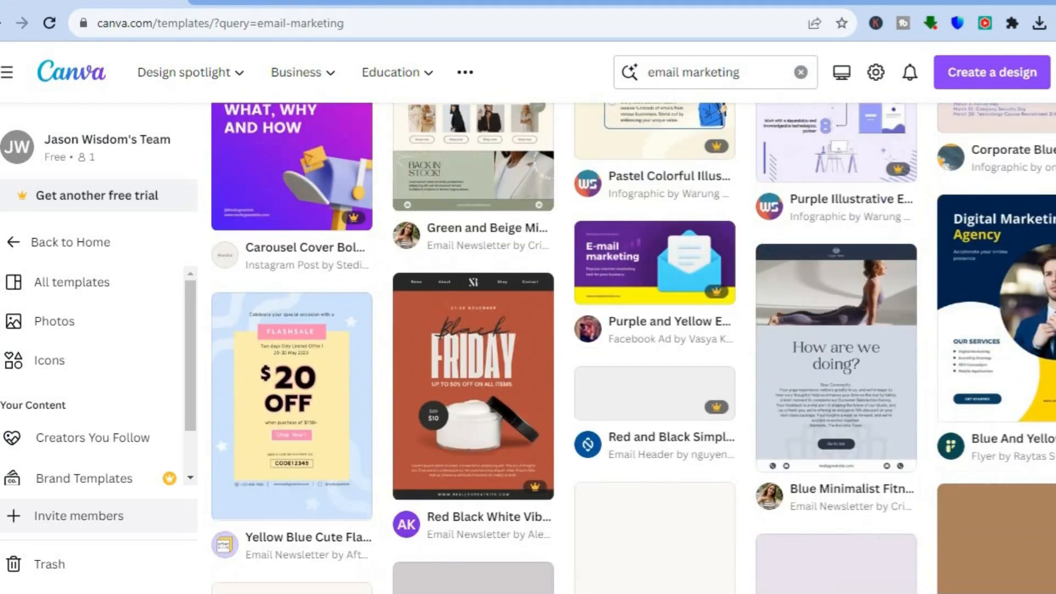
{"action": "scroll", "coordinate": [634, 348], "scroll_direction": "down", "scroll_amount": 3}
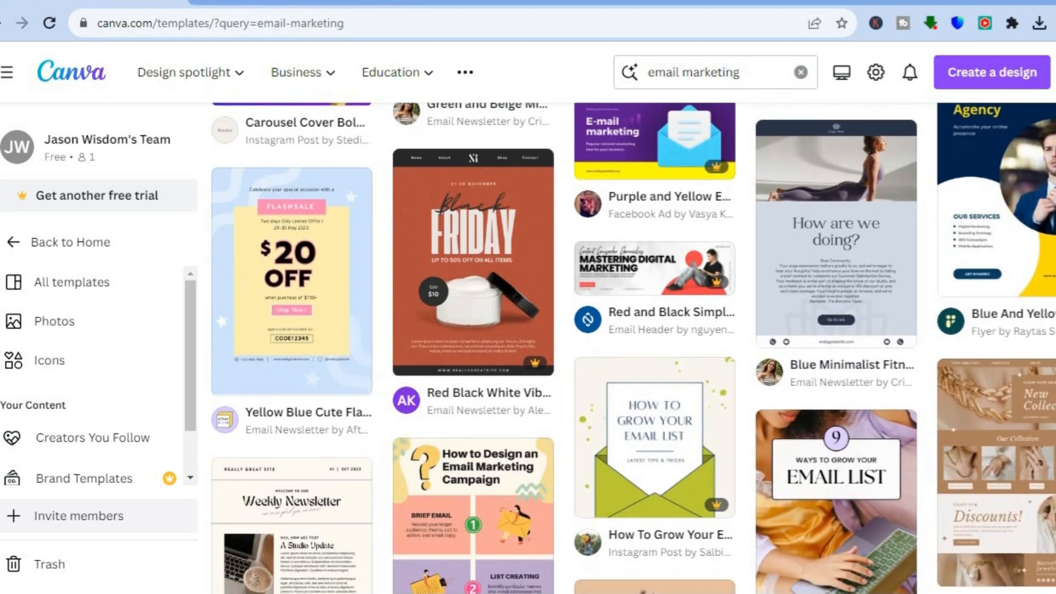
{"action": "scroll", "coordinate": [634, 348], "scroll_direction": "down", "scroll_amount": 4}
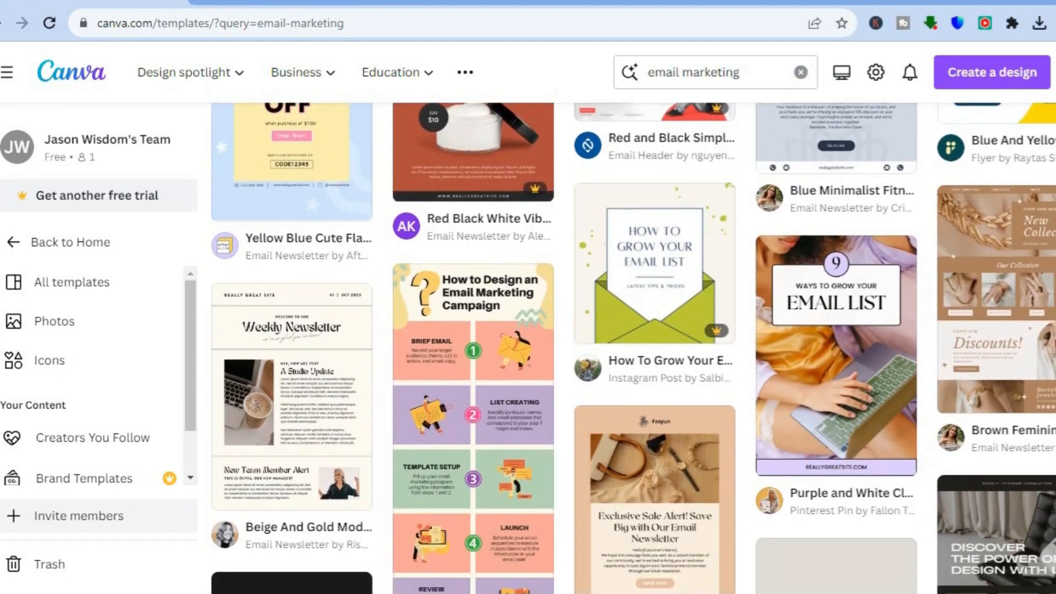
{"action": "scroll", "coordinate": [634, 349], "scroll_direction": "down", "scroll_amount": 5}
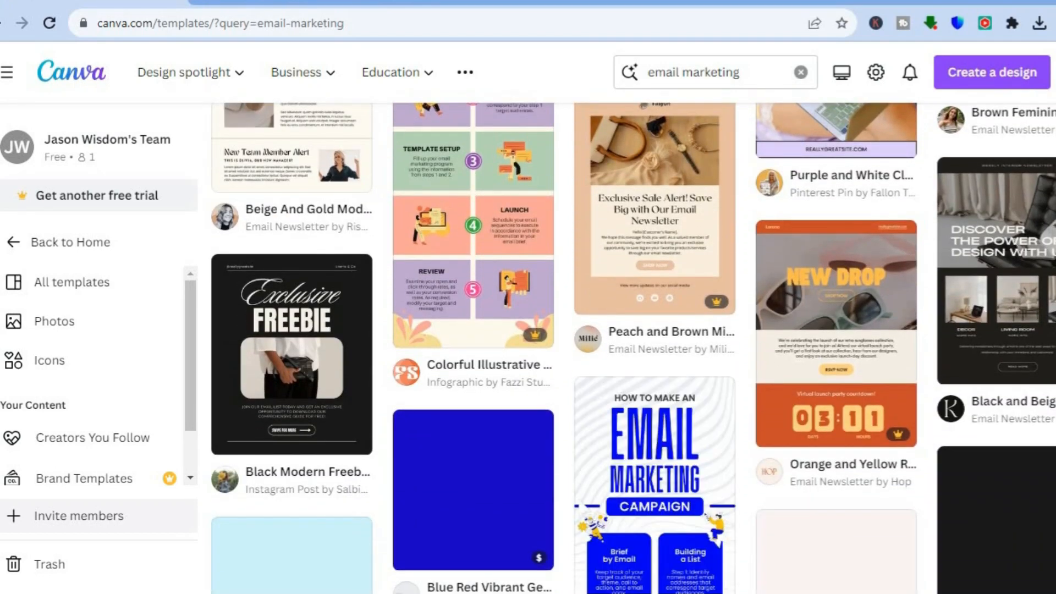
{"action": "scroll", "coordinate": [634, 348], "scroll_direction": "down", "scroll_amount": 4}
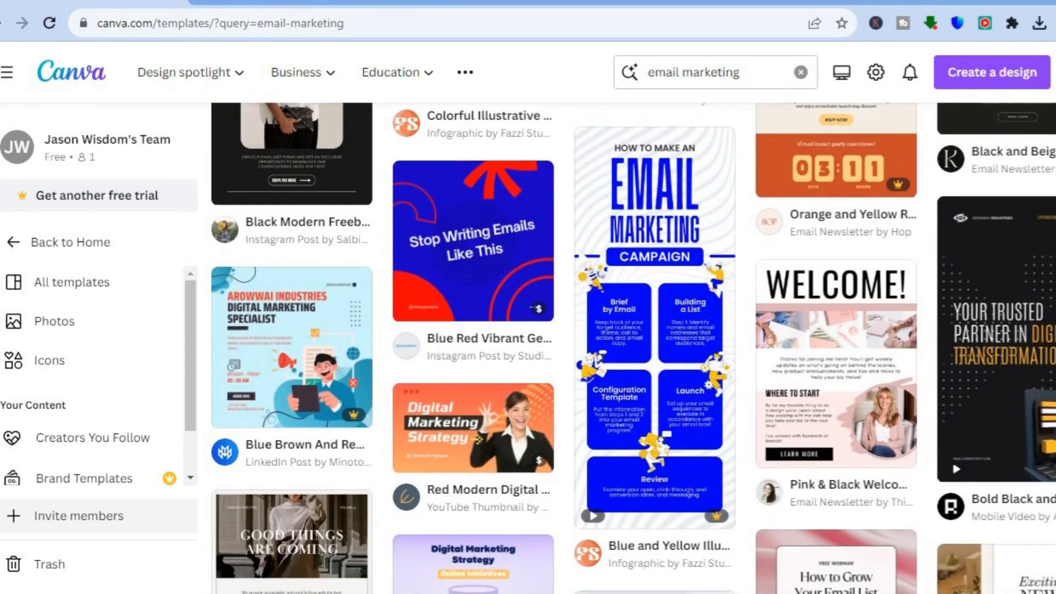
{"action": "scroll", "coordinate": [633, 348], "scroll_direction": "up", "scroll_amount": 10}
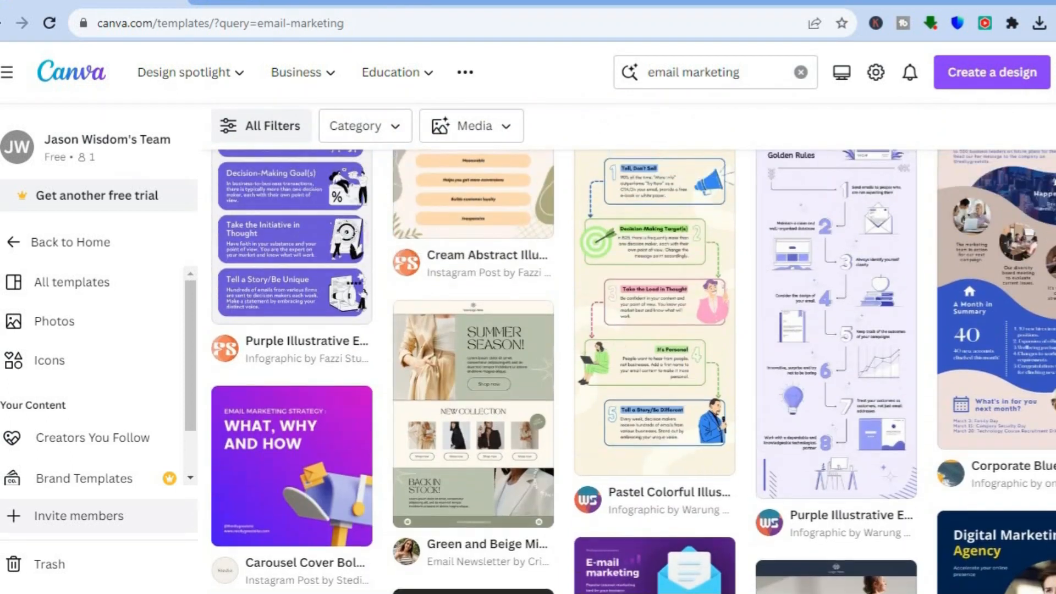
{"action": "scroll", "coordinate": [633, 372], "scroll_direction": "up", "scroll_amount": 7}
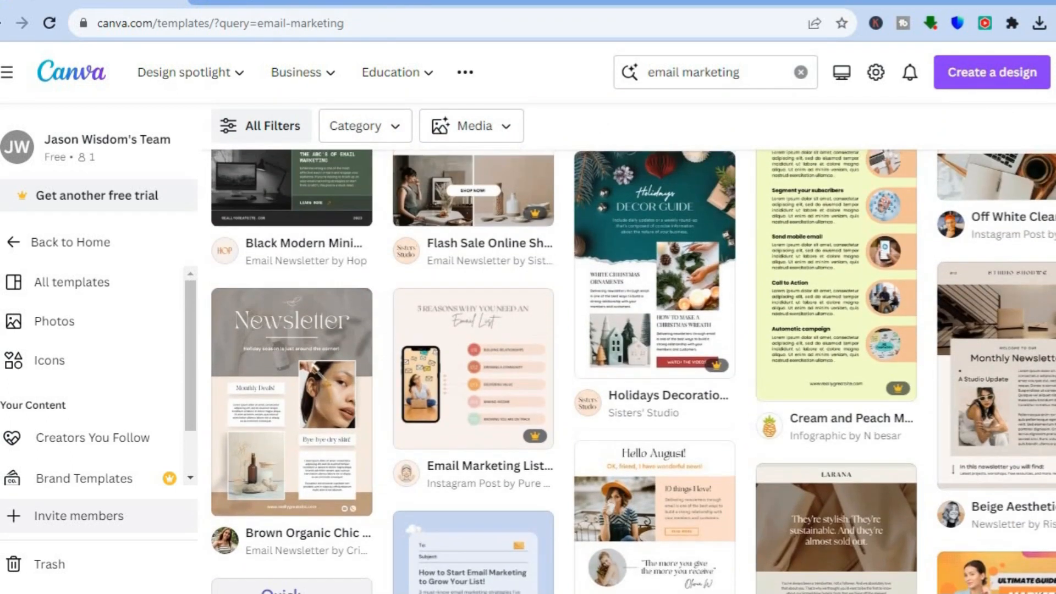
{"action": "scroll", "coordinate": [633, 349], "scroll_direction": "up", "scroll_amount": 5}
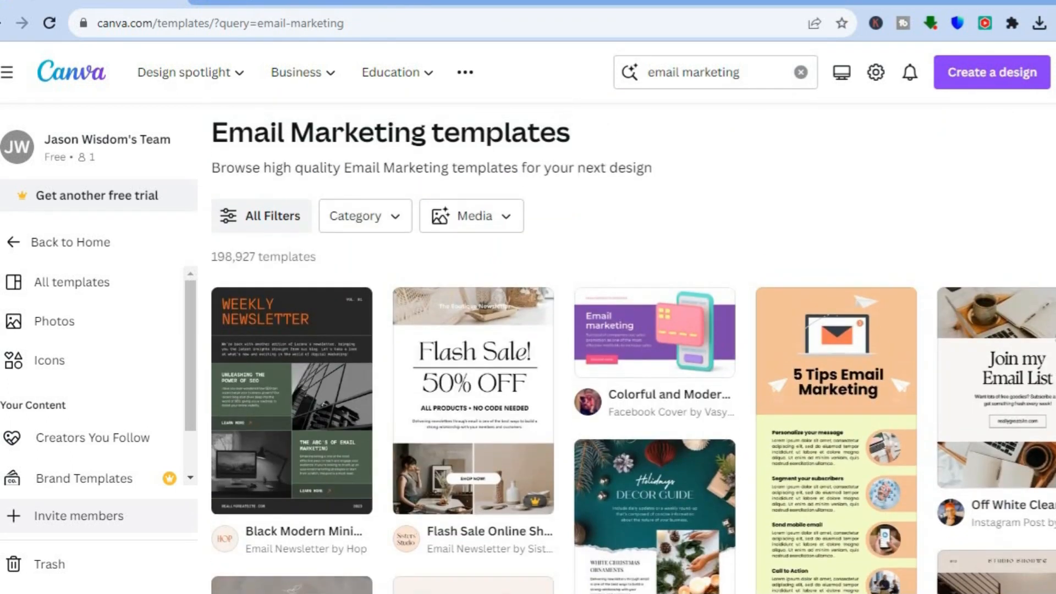
{"action": "scroll", "coordinate": [464, 290], "scroll_direction": "down", "scroll_amount": 3}
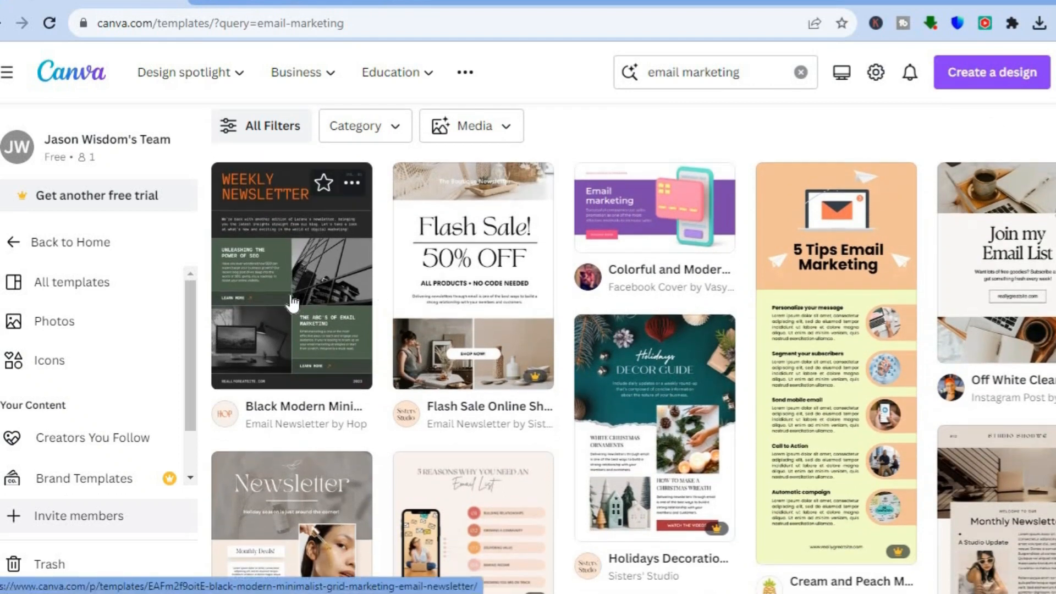
Open the Black Modern Minimalist Grid Marketing Email Newsletter template for customizing and enlarge the page view to 51%.
{"action": "left_click", "coordinate": [292, 303]}
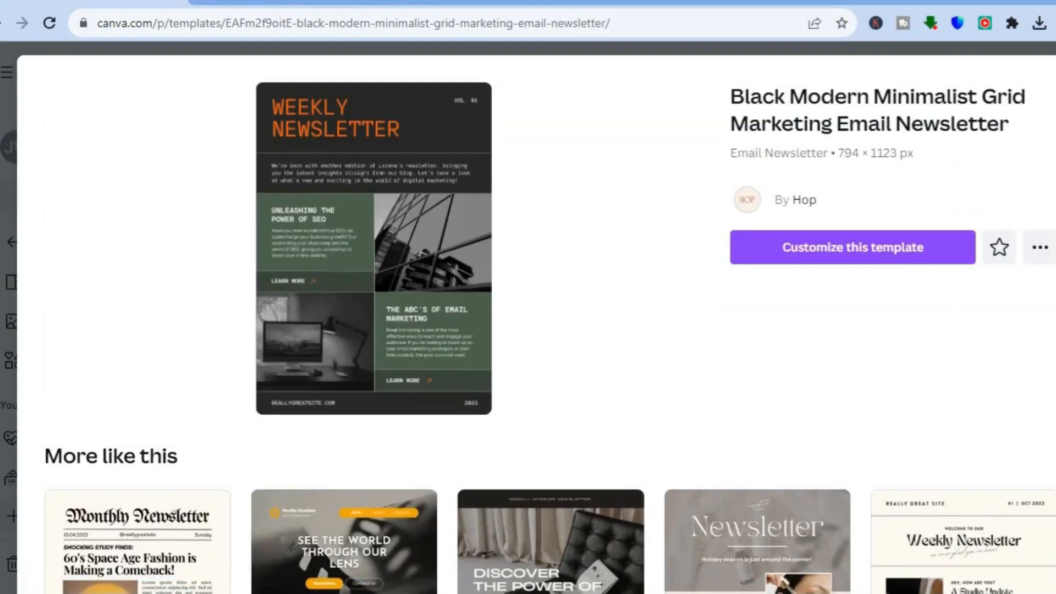
{"action": "scroll", "coordinate": [536, 317], "scroll_direction": "down", "scroll_amount": 3}
{"action": "scroll", "coordinate": [536, 317], "scroll_direction": "down", "scroll_amount": 1}
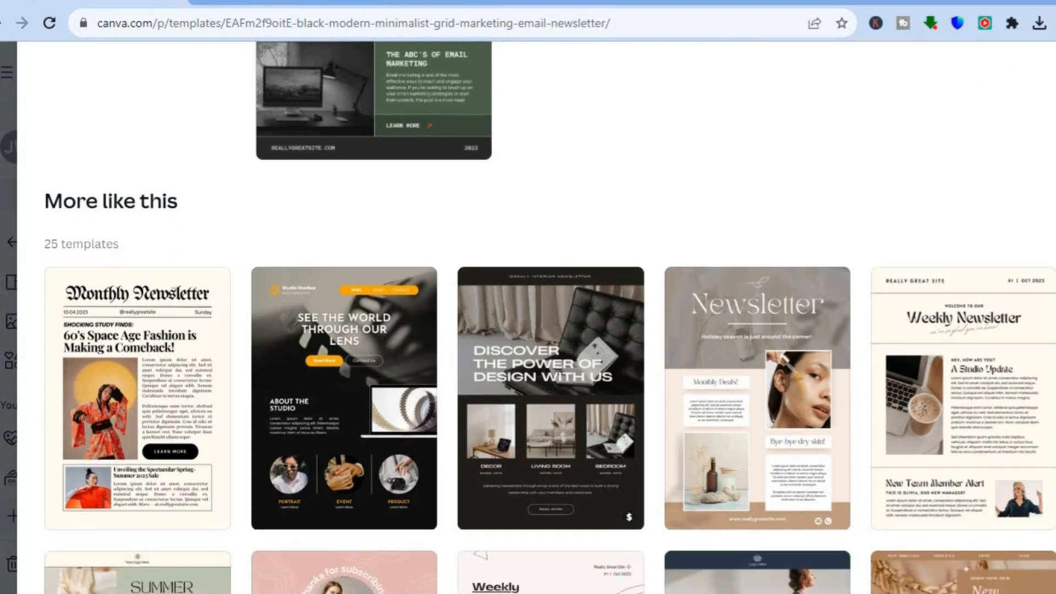
{"action": "scroll", "coordinate": [536, 317], "scroll_direction": "up", "scroll_amount": 3}
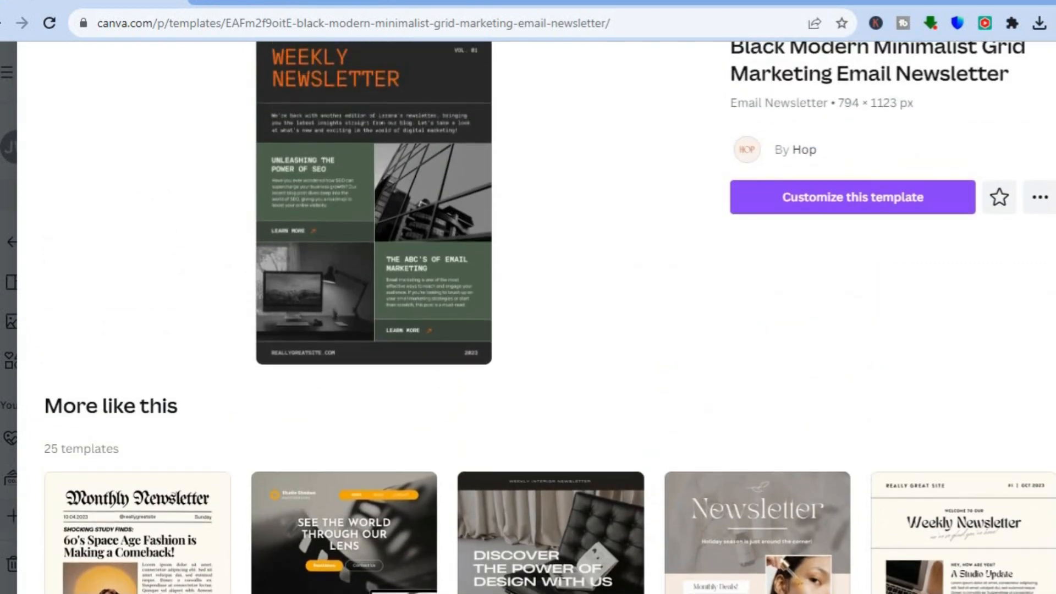
{"action": "scroll", "coordinate": [537, 318], "scroll_direction": "down", "scroll_amount": 5}
{"action": "scroll", "coordinate": [536, 318], "scroll_direction": "up", "scroll_amount": 6}
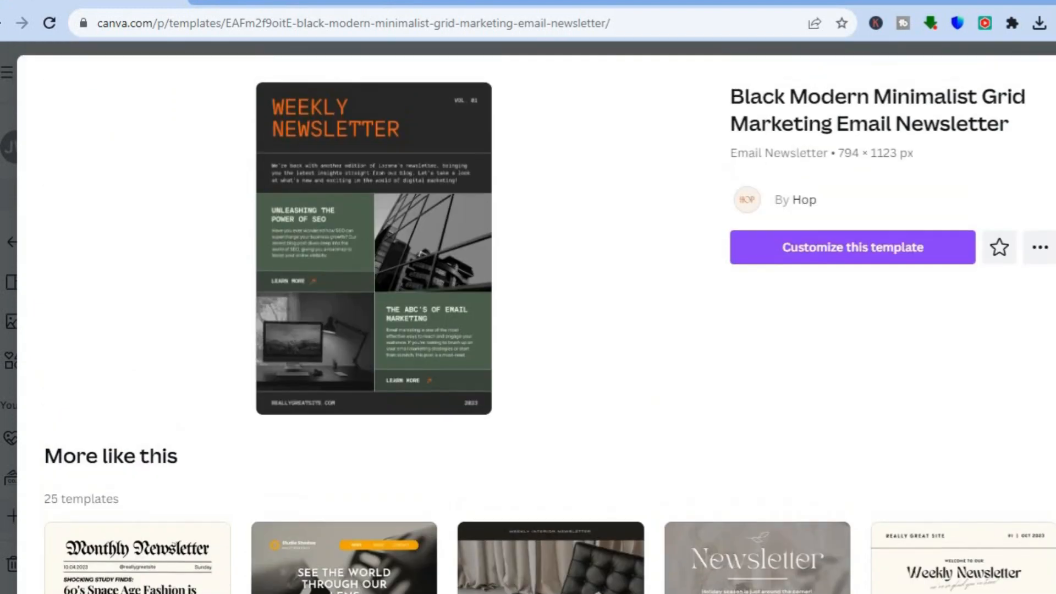
{"action": "left_click", "coordinate": [854, 237]}
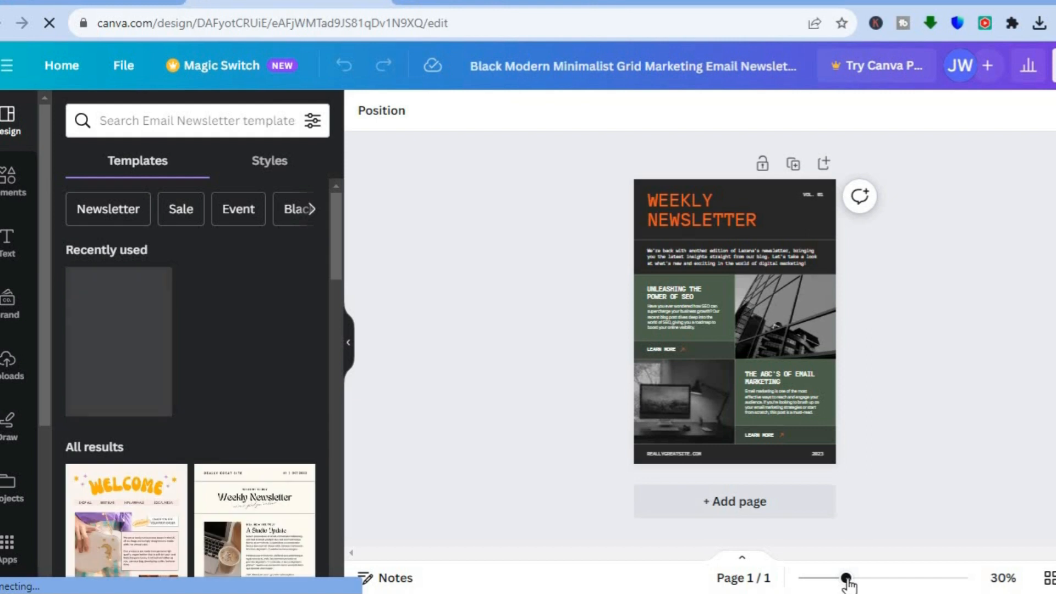
{"action": "left_click_drag", "start_coordinate": [854, 583], "coordinate": [870, 584]}
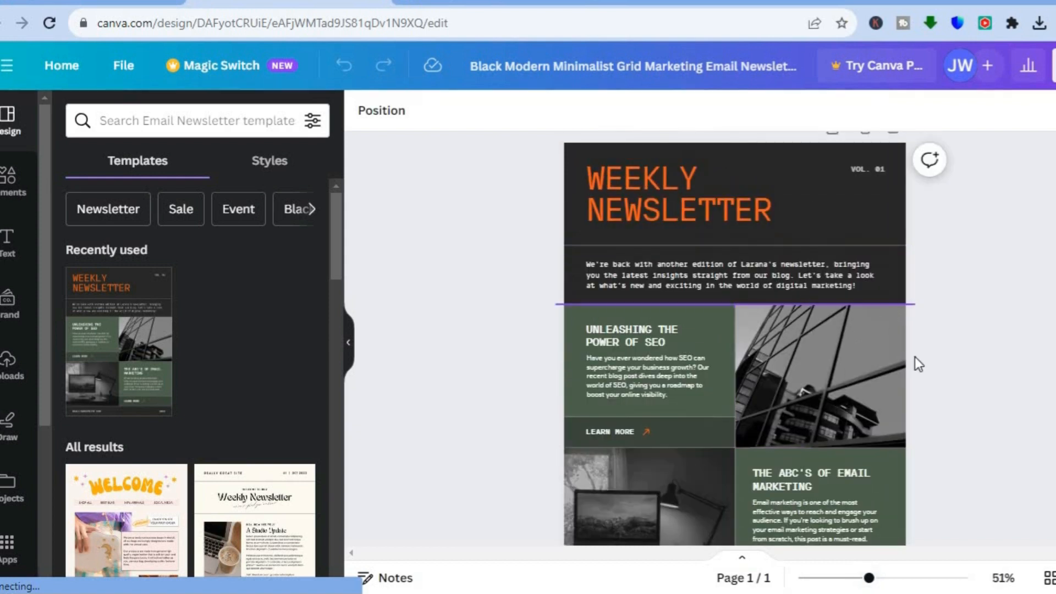
Select the building photo beside the SEO section and look through the uploaded images for a replacement.
{"action": "left_click", "coordinate": [838, 367]}
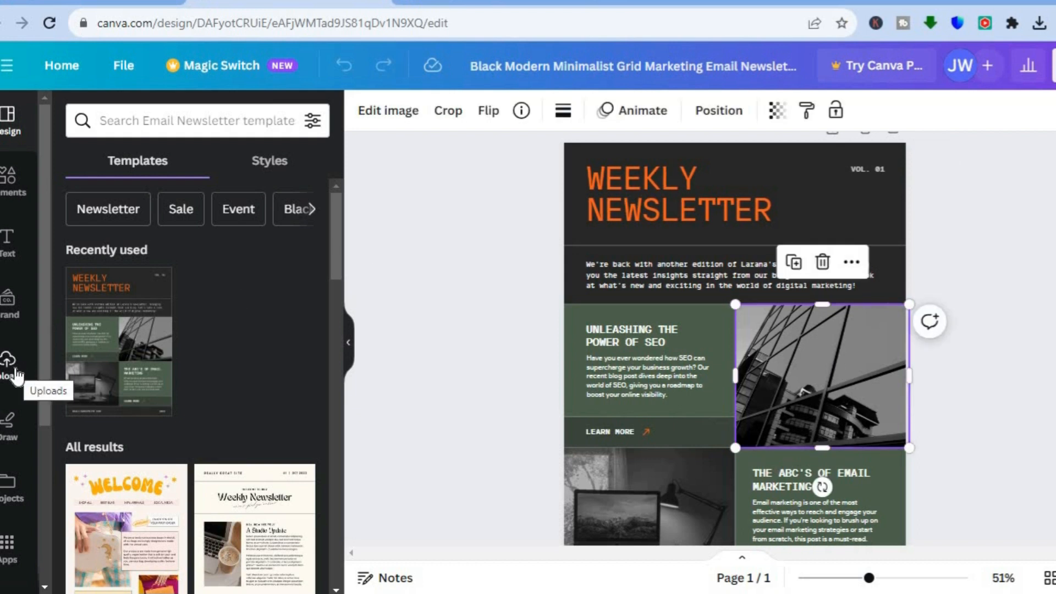
{"action": "left_click", "coordinate": [15, 372]}
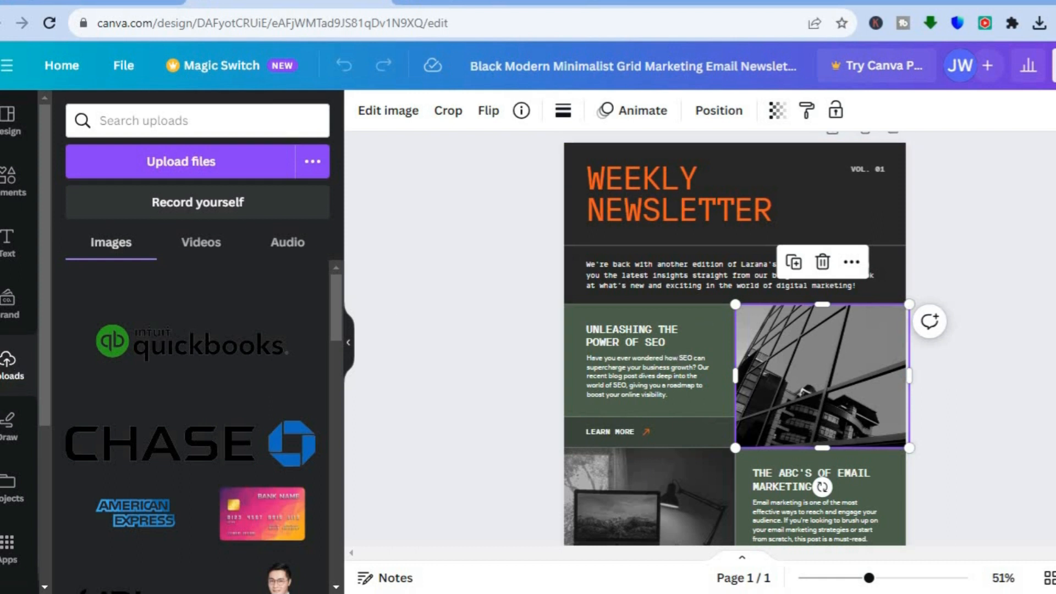
{"action": "scroll", "coordinate": [735, 341], "scroll_direction": "down", "scroll_amount": 4}
{"action": "scroll", "coordinate": [735, 342], "scroll_direction": "up", "scroll_amount": 5}
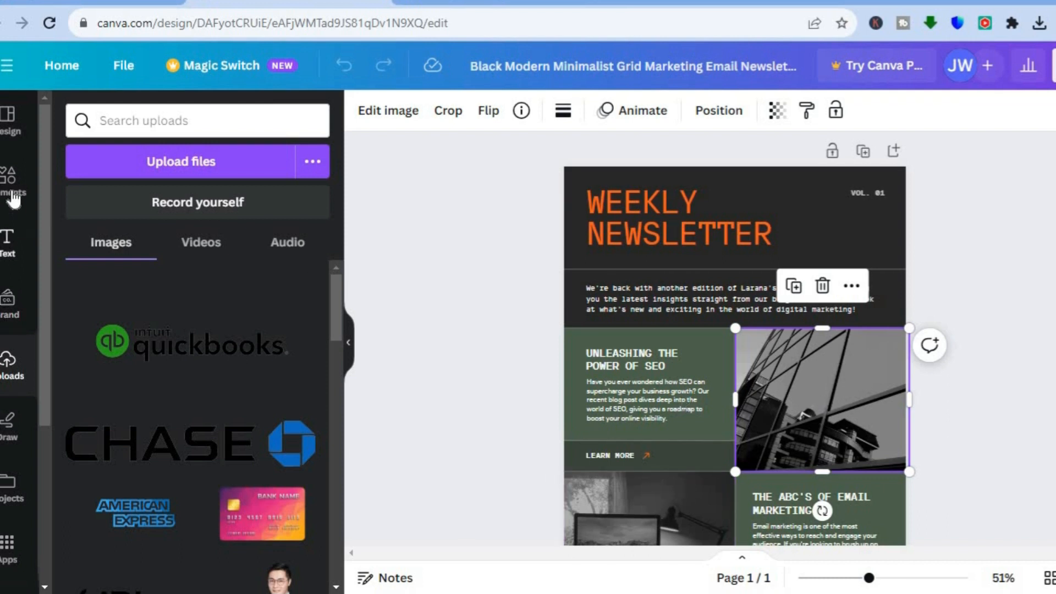
Search the elements for "fruits and vegetables" and limit the results to photos.
{"action": "left_click", "coordinate": [14, 198]}
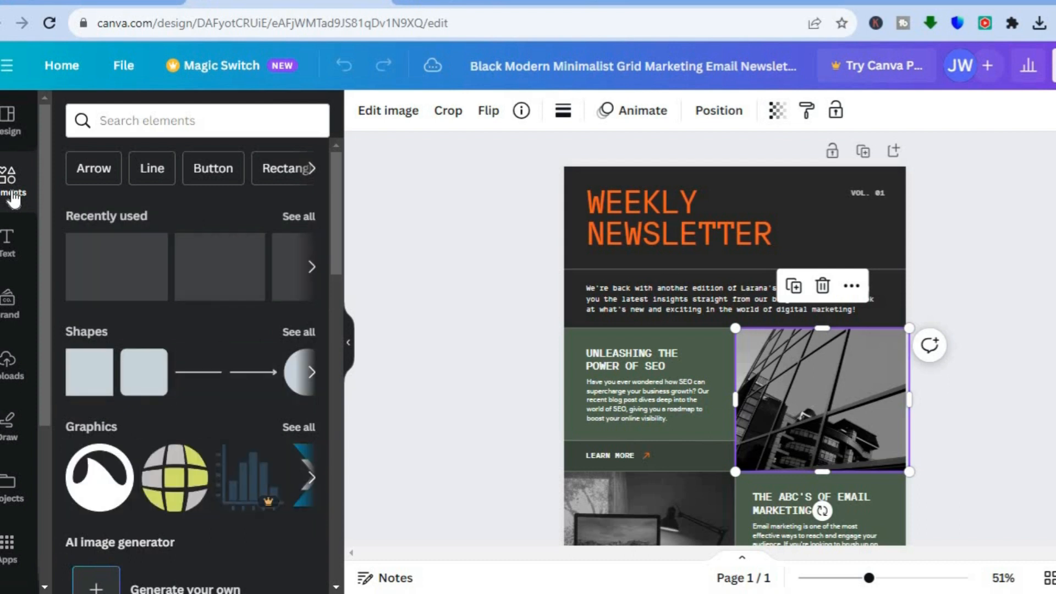
{"action": "left_click", "coordinate": [182, 122]}
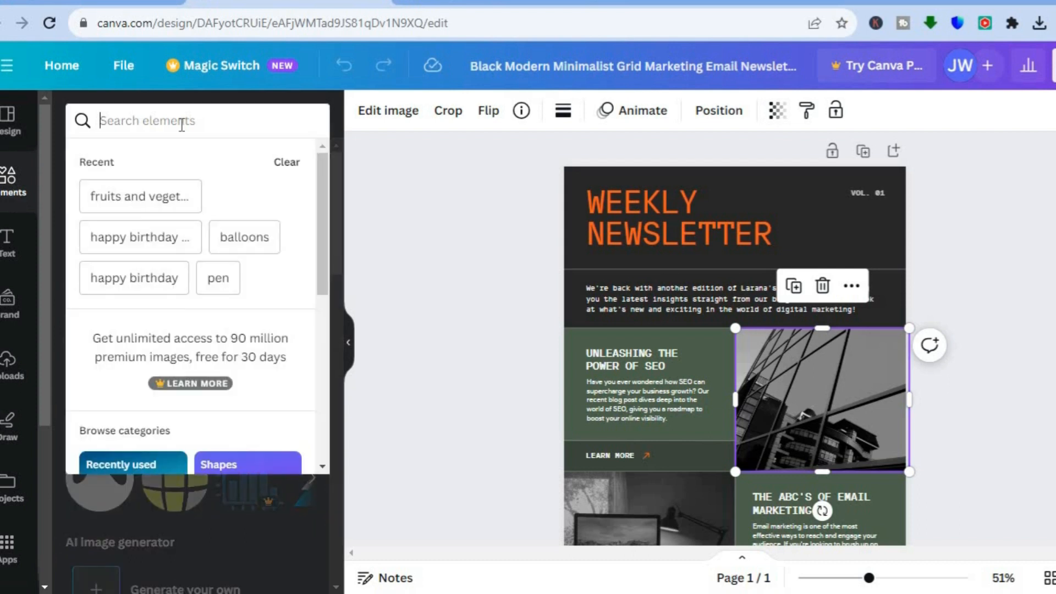
{"action": "left_click", "coordinate": [141, 196]}
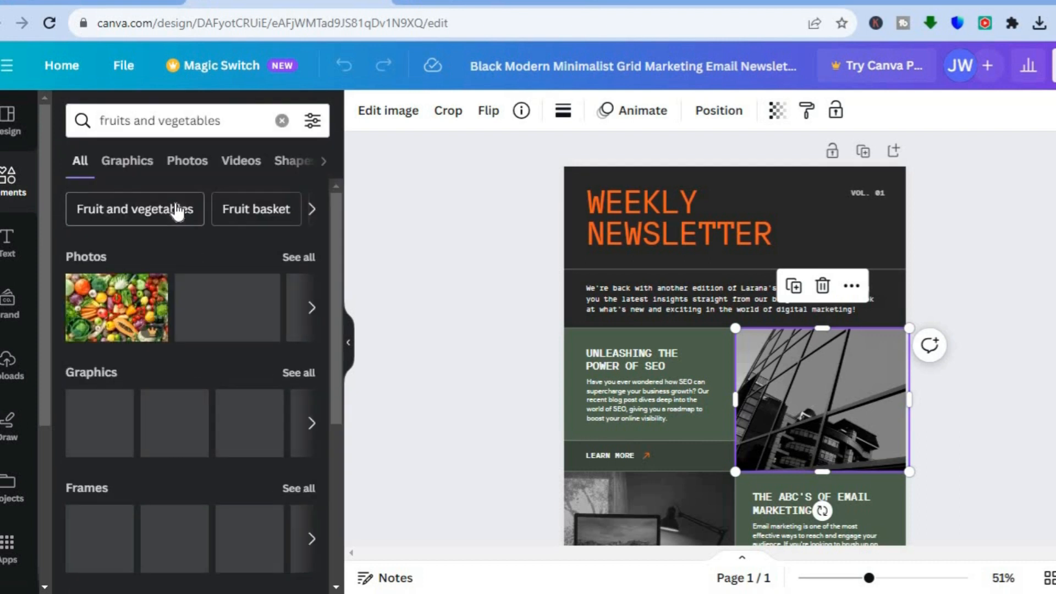
{"action": "left_click", "coordinate": [184, 171]}
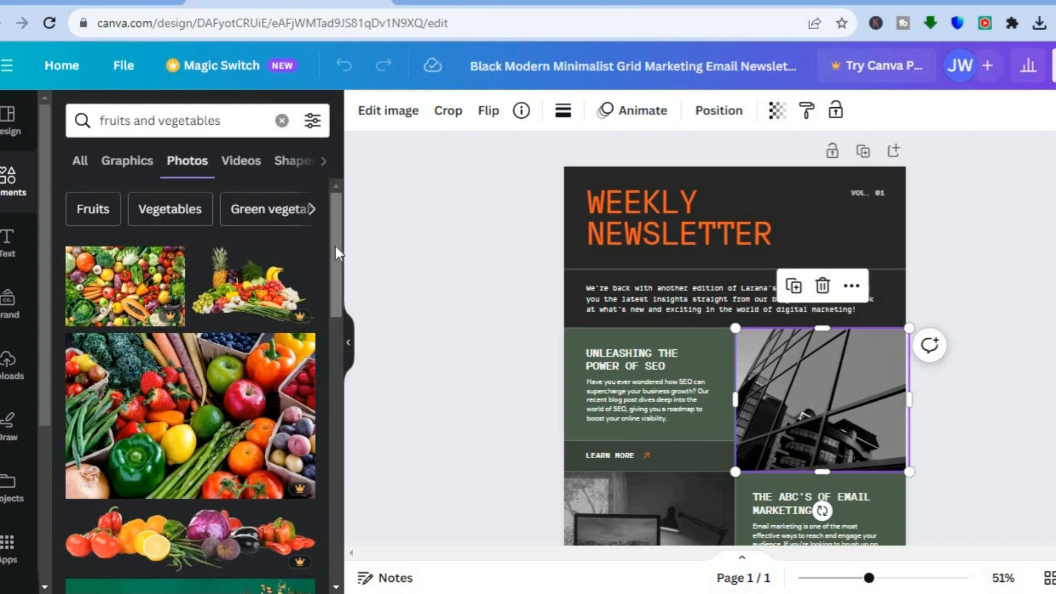
Replace the building photo beside the SEO section with the photo of apples, bananas and carrots.
{"action": "left_click_drag", "start_coordinate": [336, 254], "coordinate": [337, 351]}
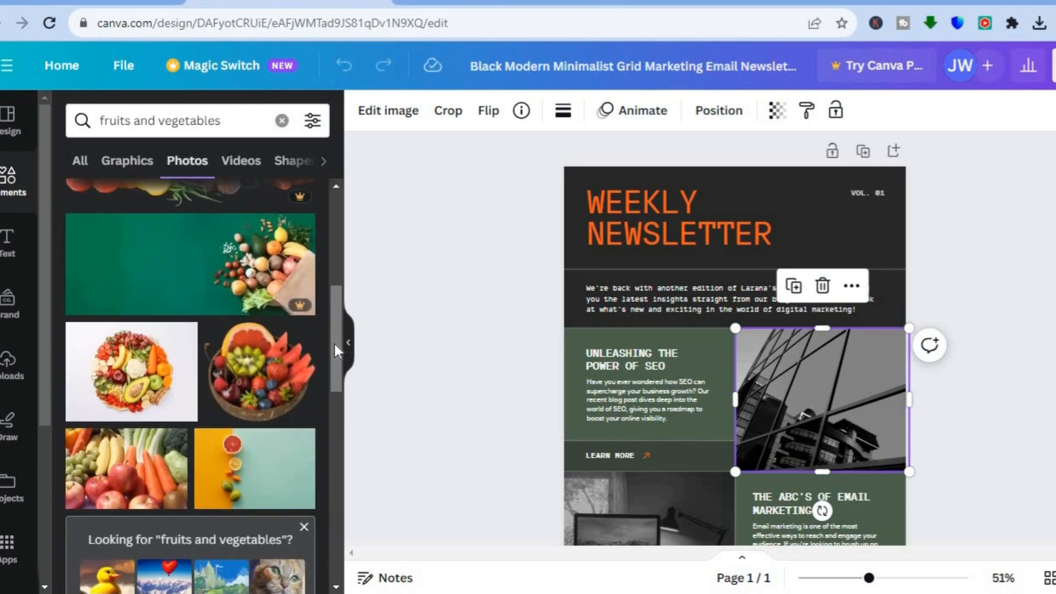
{"action": "left_click_drag", "start_coordinate": [140, 483], "coordinate": [856, 398]}
Replace the computer desk photo beside the email marketing section with the photo of vegetables on a turquoise background.
{"action": "scroll", "coordinate": [856, 398], "scroll_direction": "down", "scroll_amount": 1}
{"action": "scroll", "coordinate": [822, 451], "scroll_direction": "down", "scroll_amount": 1}
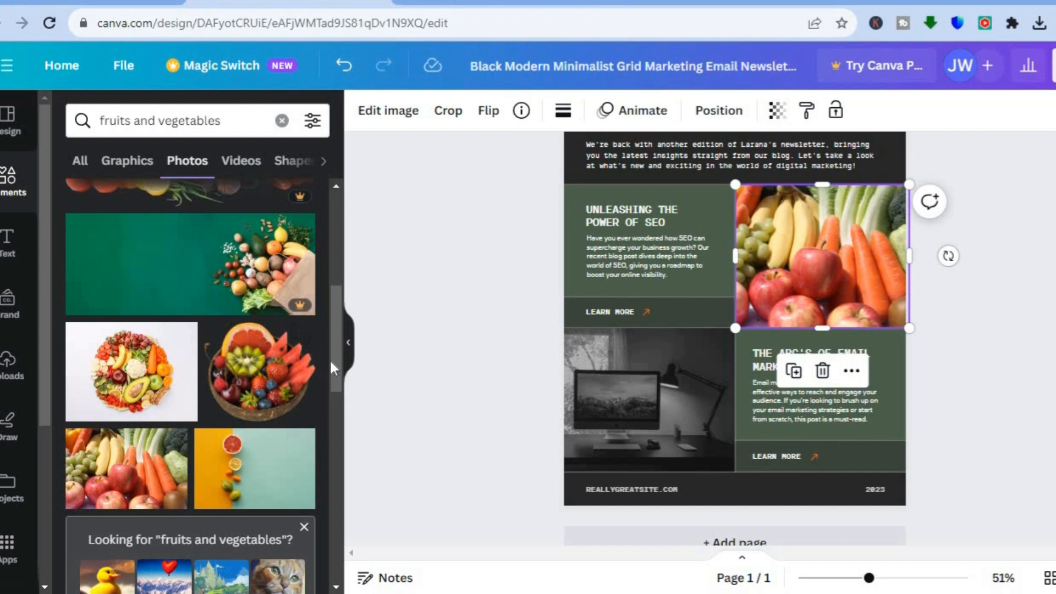
{"action": "left_click_drag", "start_coordinate": [331, 359], "coordinate": [328, 449]}
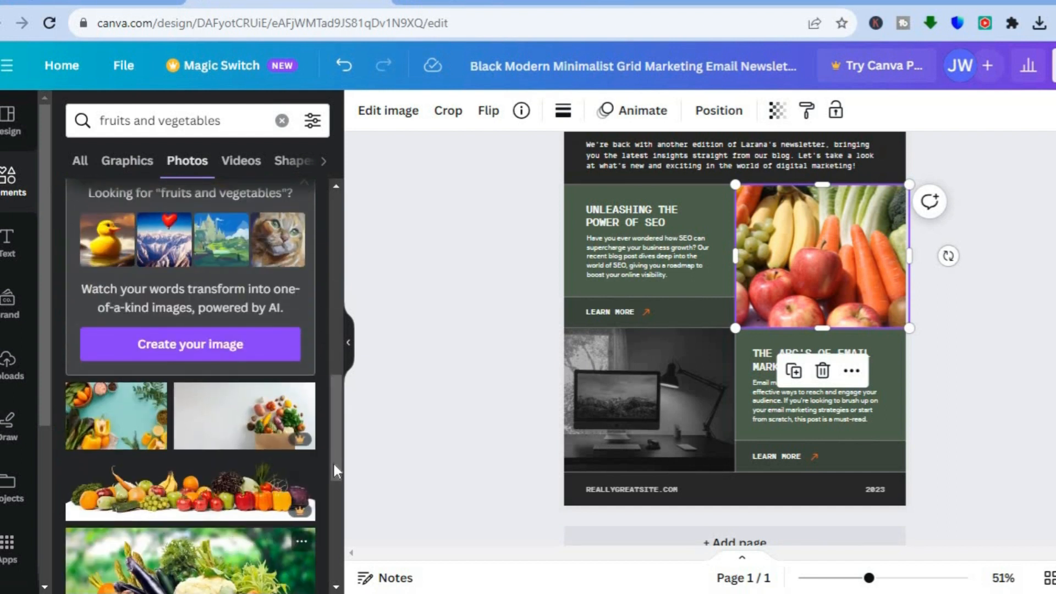
{"action": "mouse_move", "coordinate": [337, 386]}
{"action": "left_mouse_down"}
{"action": "mouse_move", "coordinate": [332, 443]}
{"action": "mouse_move", "coordinate": [332, 388]}
{"action": "left_mouse_up"}
{"action": "left_click_drag", "start_coordinate": [135, 413], "coordinate": [592, 381]}
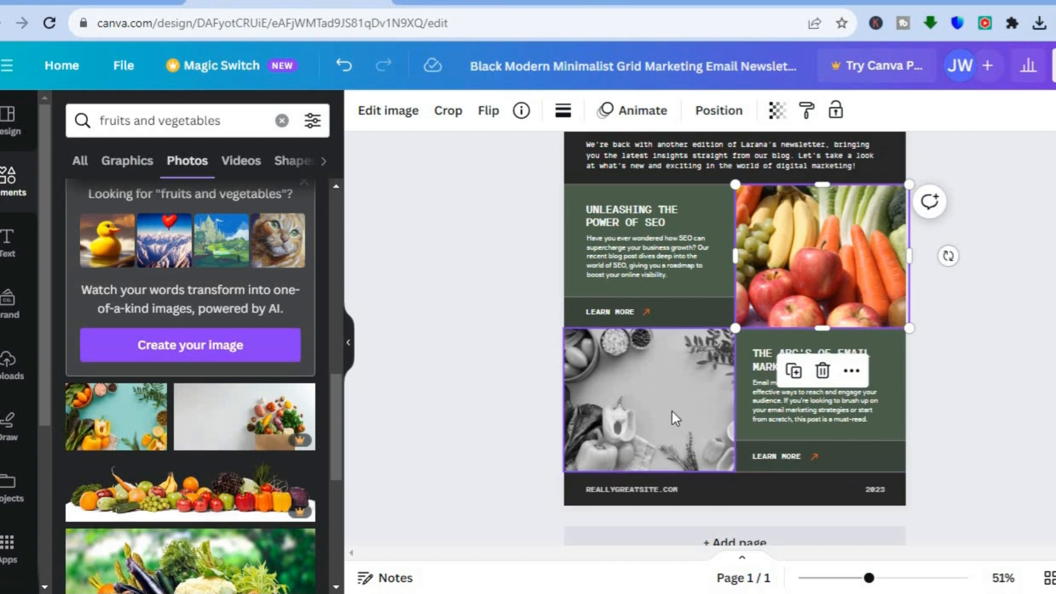
{"action": "left_click", "coordinate": [628, 421]}
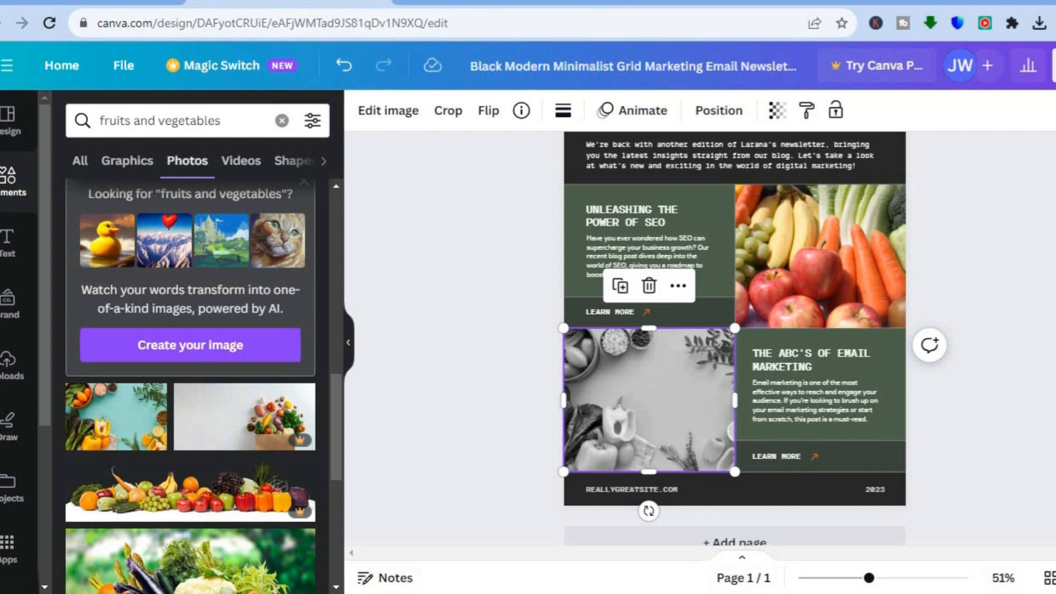
View the Magic Write options for the intro paragraph below the newsletter title.
{"action": "scroll", "coordinate": [771, 262], "scroll_direction": "up", "scroll_amount": 3}
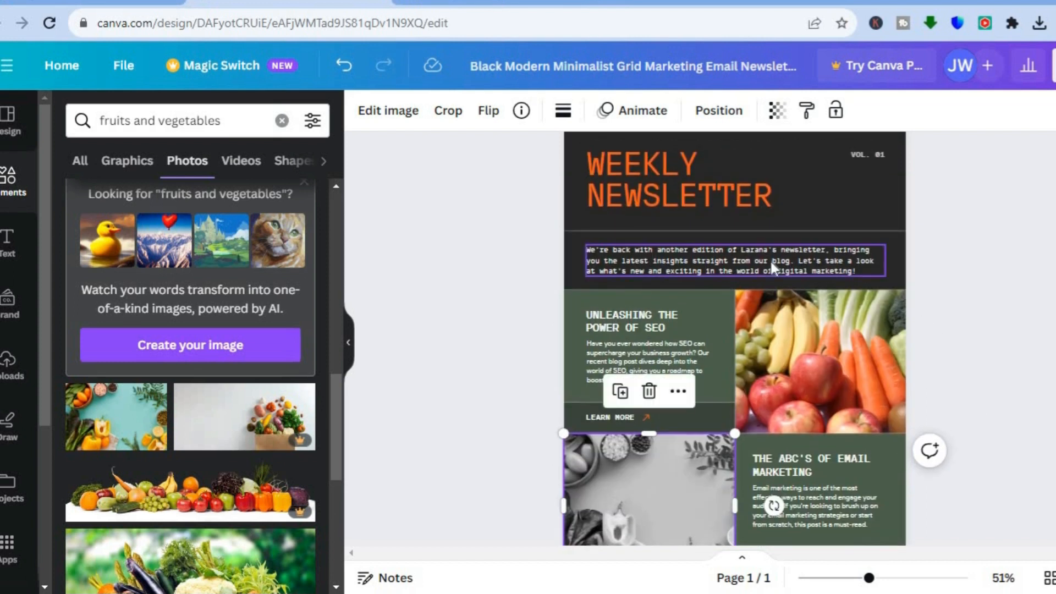
{"action": "left_click", "coordinate": [772, 262]}
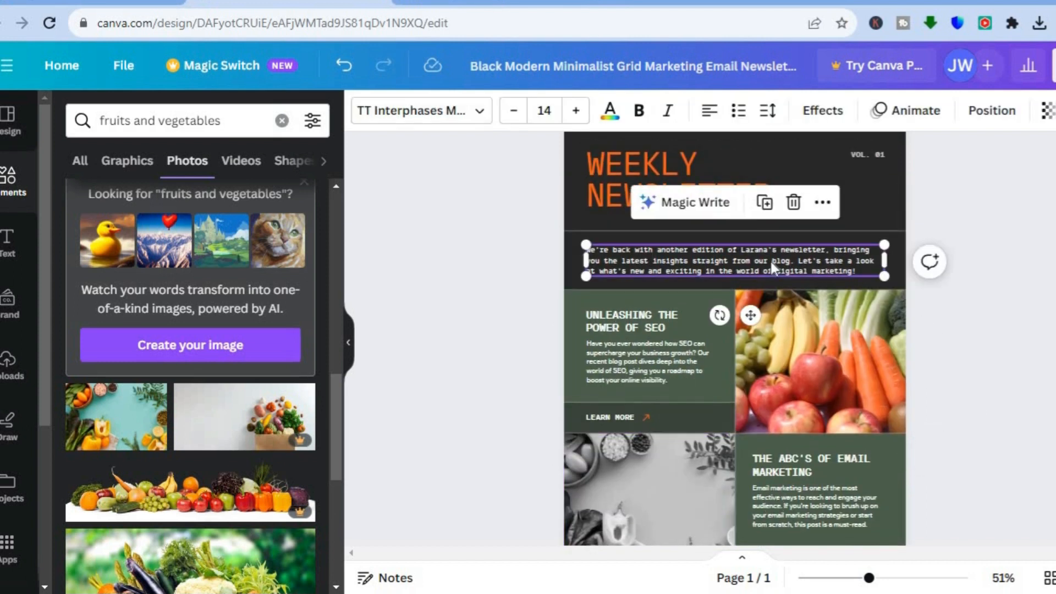
{"action": "left_click", "coordinate": [697, 203]}
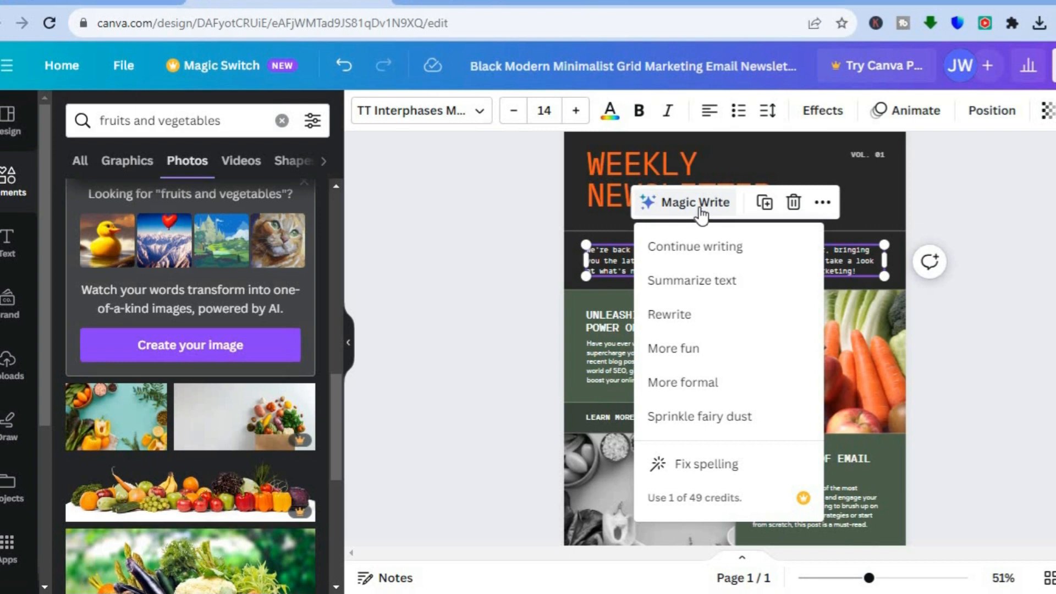
Select all the intro paragraph's text, and move its text box off the page and back under the title.
{"action": "left_click", "coordinate": [851, 264]}
{"action": "key", "text": "ctrl+a"}
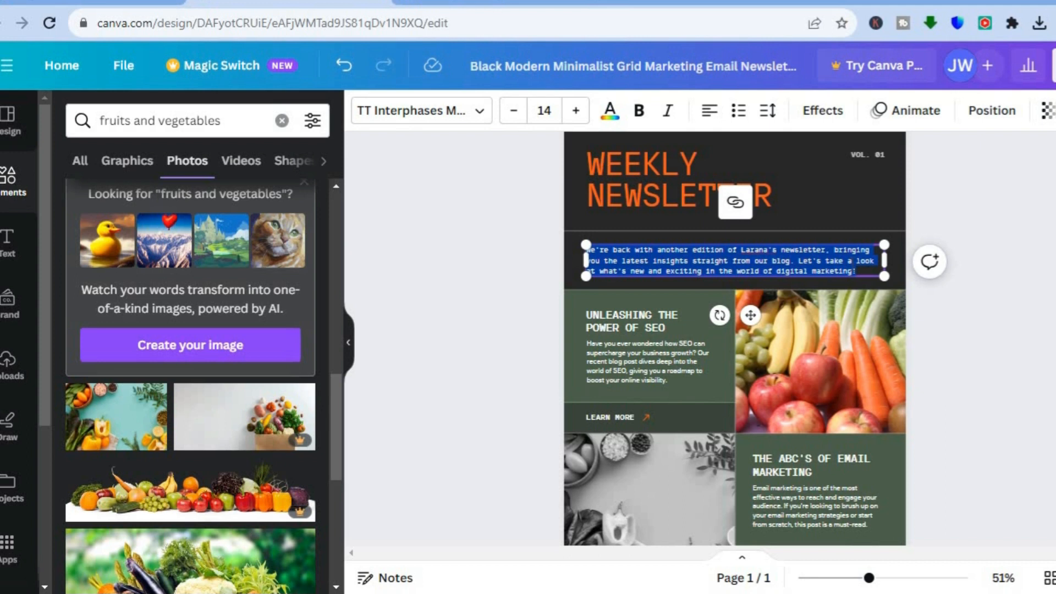
{"action": "left_click_drag", "start_coordinate": [802, 281], "coordinate": [502, 208]}
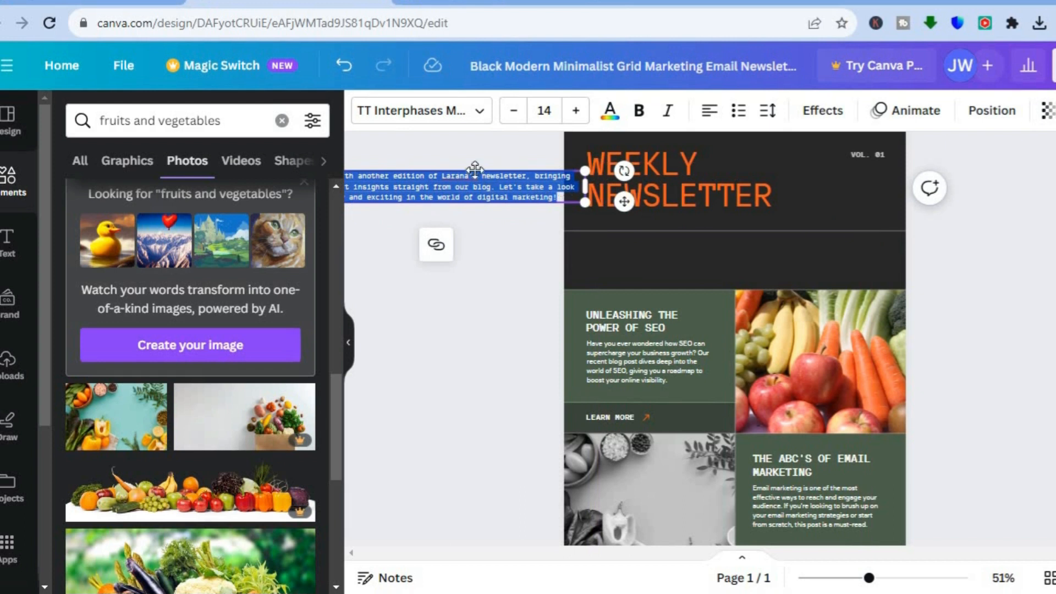
{"action": "left_click_drag", "start_coordinate": [475, 169], "coordinate": [787, 247]}
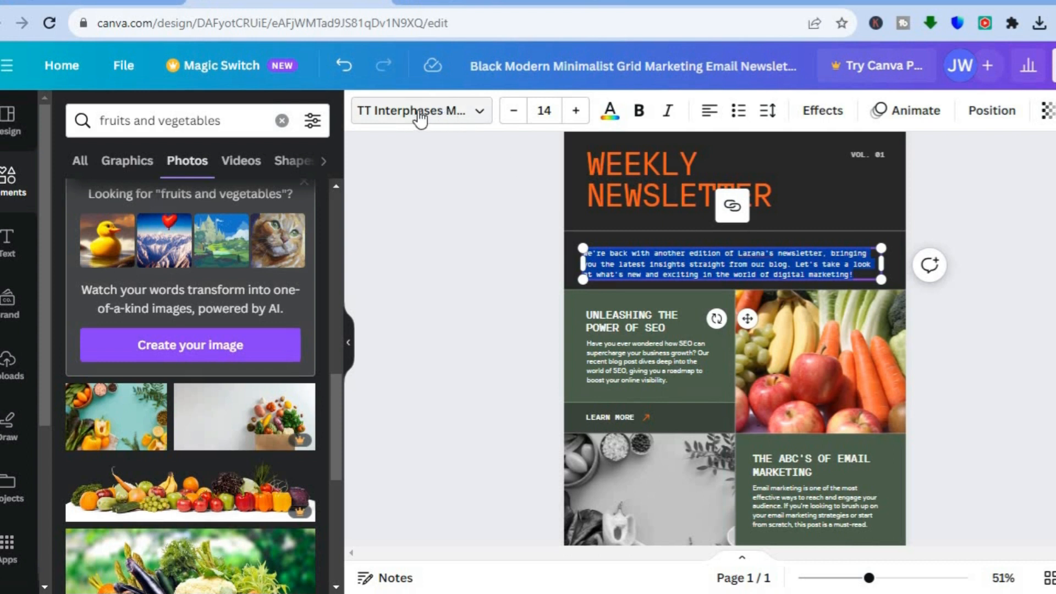
Try the SuperDario font on the intro paragraph, and set its font to Anton instead.
{"action": "left_click", "coordinate": [444, 118]}
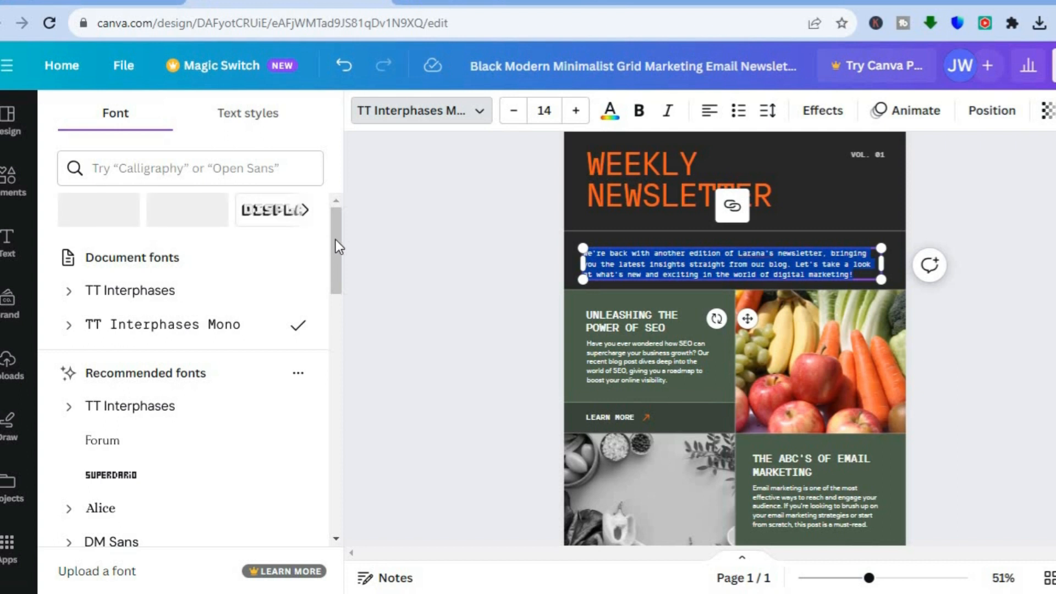
{"action": "scroll", "coordinate": [336, 239], "scroll_direction": "down", "scroll_amount": 2}
{"action": "scroll", "coordinate": [332, 289], "scroll_direction": "down", "scroll_amount": 2}
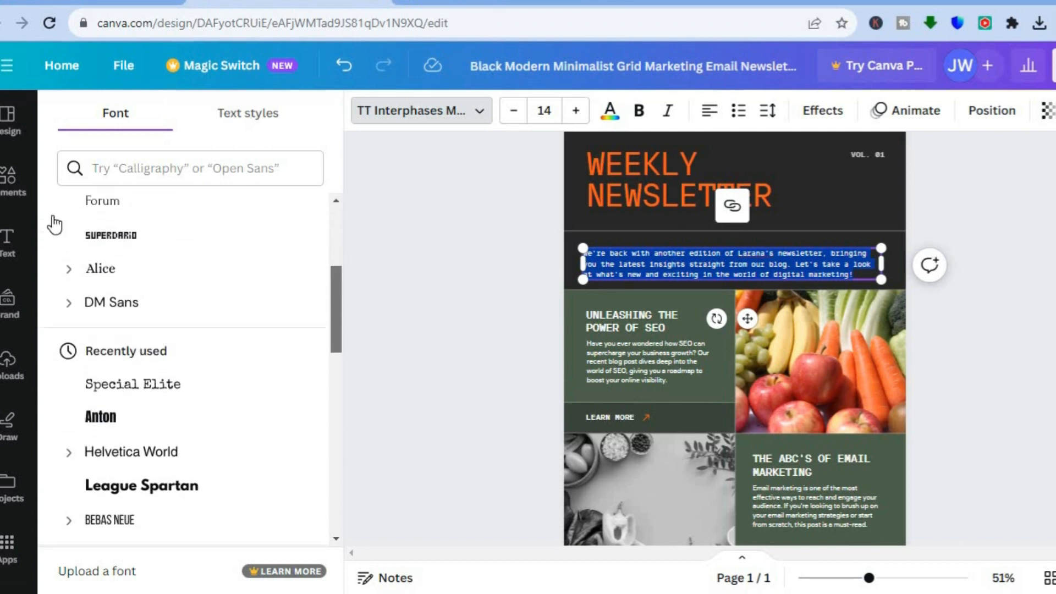
{"action": "left_click", "coordinate": [113, 245]}
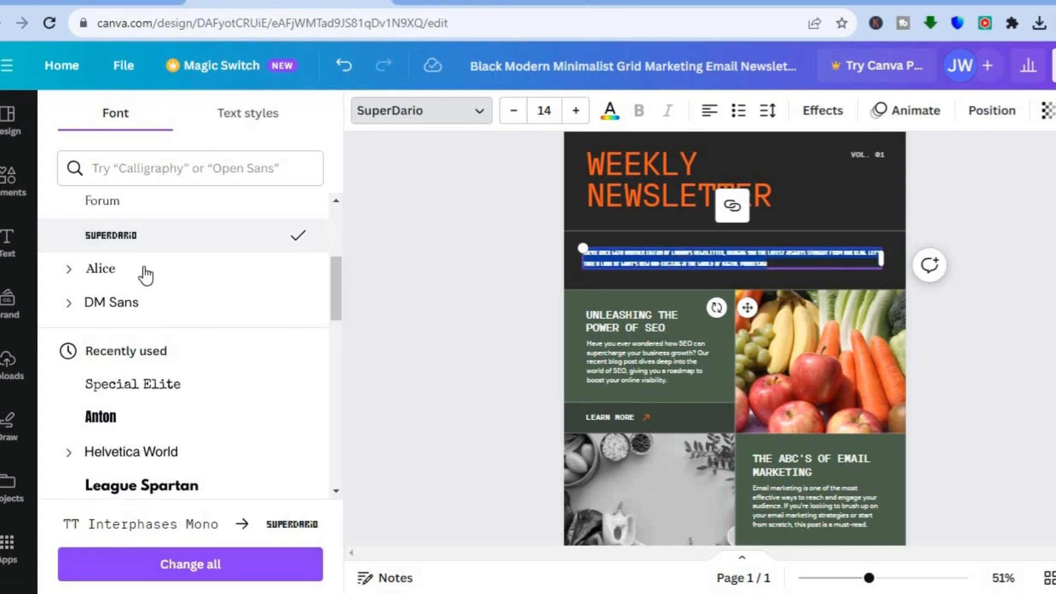
{"action": "left_click", "coordinate": [138, 416]}
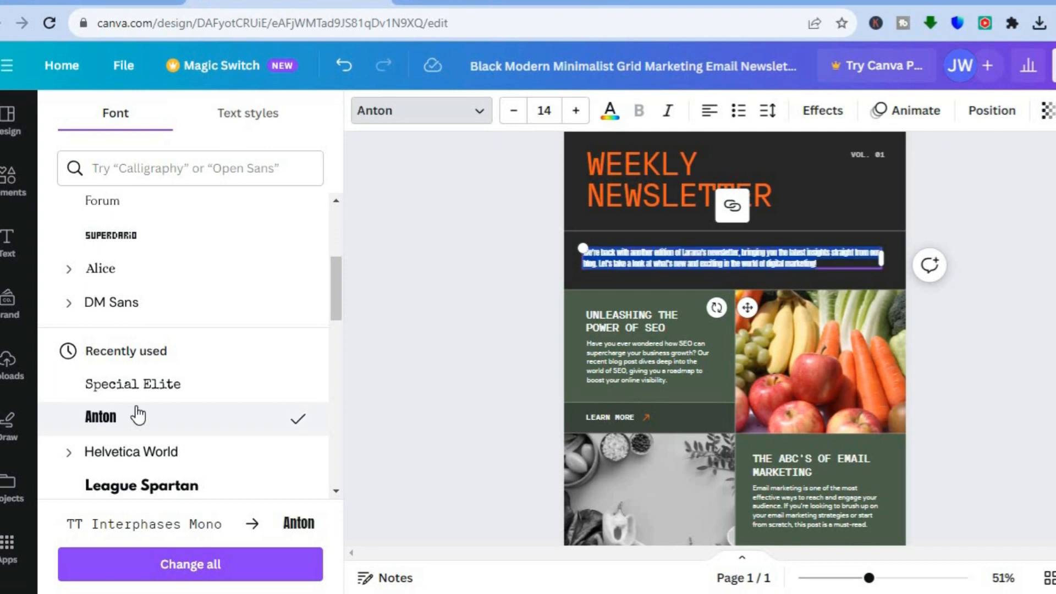
Set the intro paragraph's font size to 18, scale it up to 18.3, and nudge its box slightly up in the header.
{"action": "left_click", "coordinate": [544, 113]}
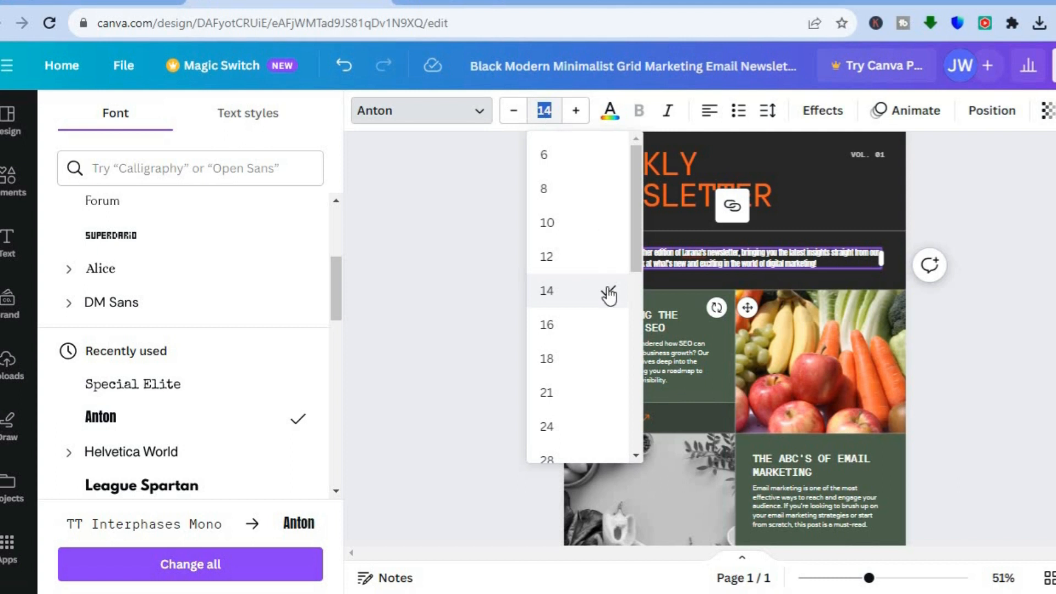
{"action": "left_click", "coordinate": [560, 364]}
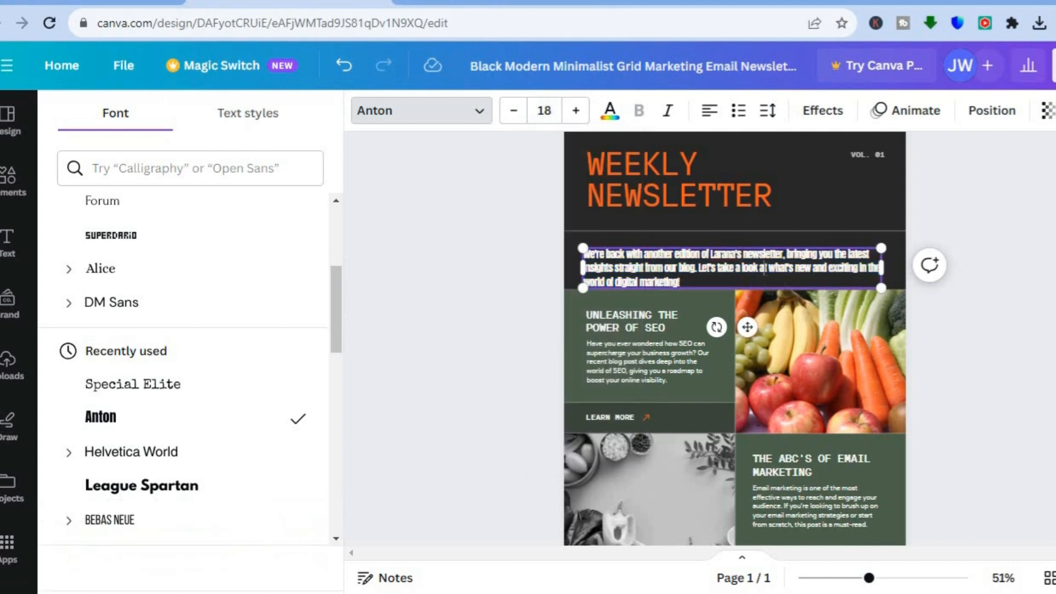
{"action": "left_click_drag", "start_coordinate": [582, 250], "coordinate": [579, 247]}
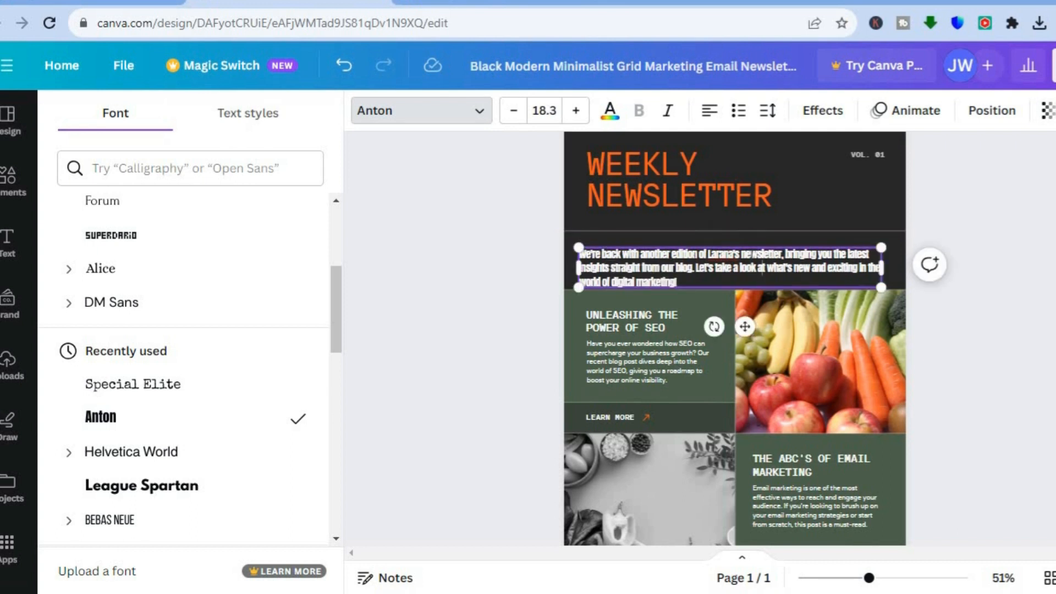
{"action": "left_click_drag", "start_coordinate": [750, 242], "coordinate": [752, 238]}
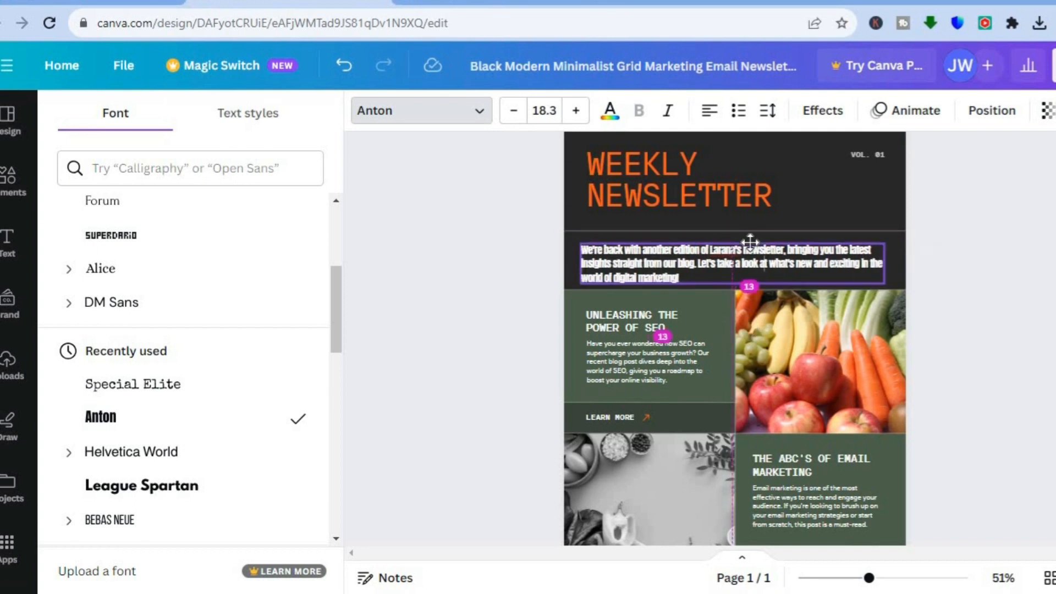
Try the turquoise photo color on the newsletter's header background, and set it to the dark brown from the fruit photo's colors.
{"action": "left_click", "coordinate": [860, 176]}
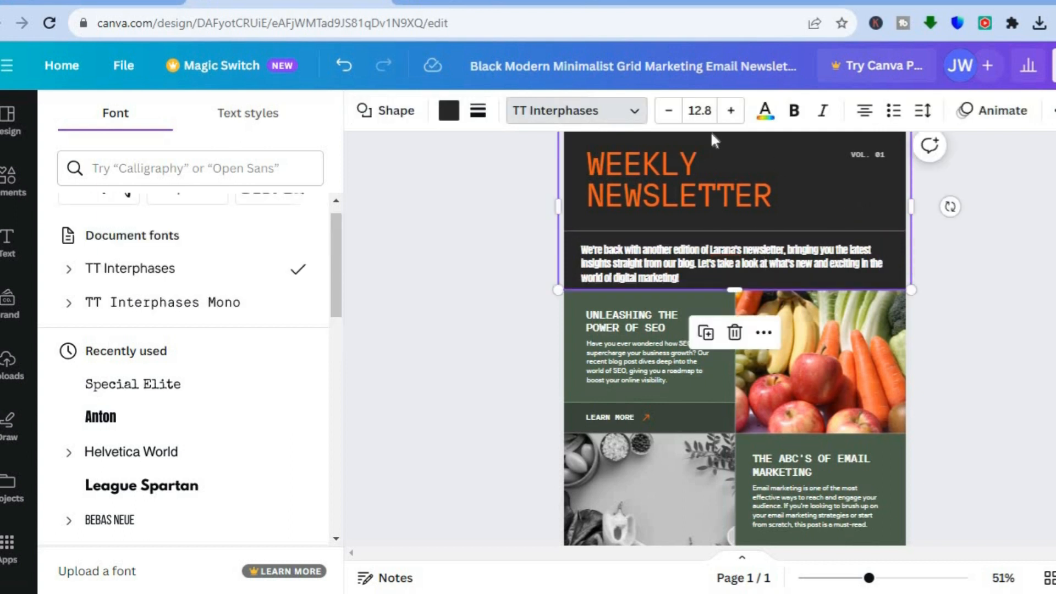
{"action": "left_click", "coordinate": [451, 121]}
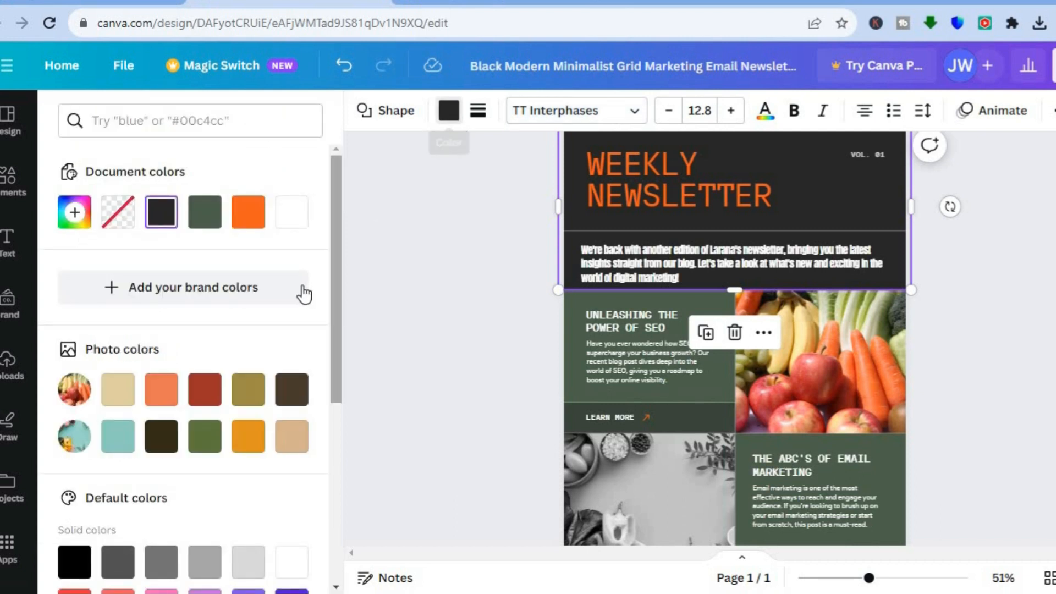
{"action": "left_click", "coordinate": [117, 437]}
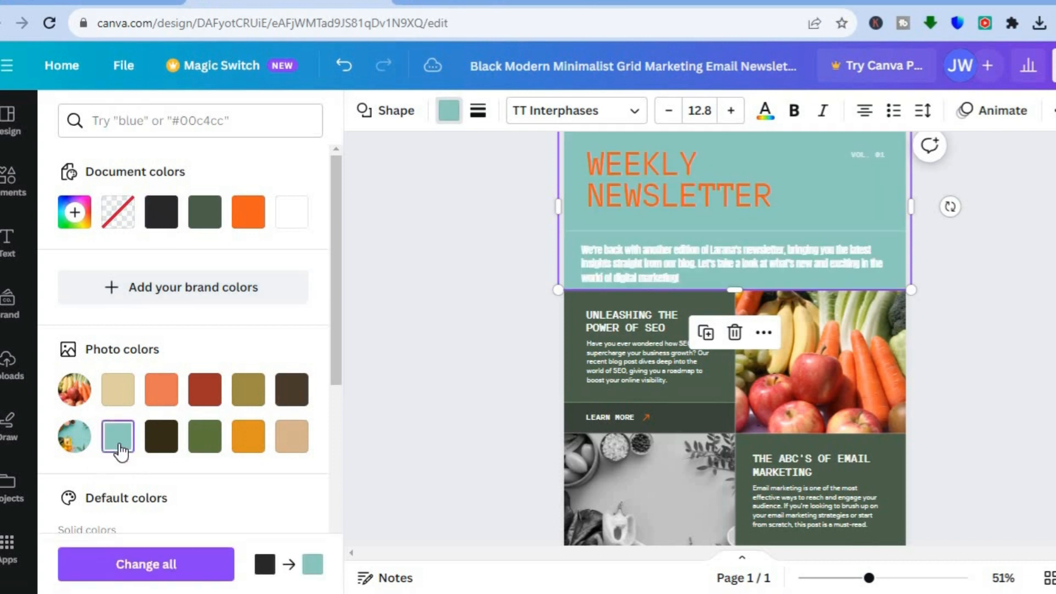
{"action": "left_click", "coordinate": [284, 402]}
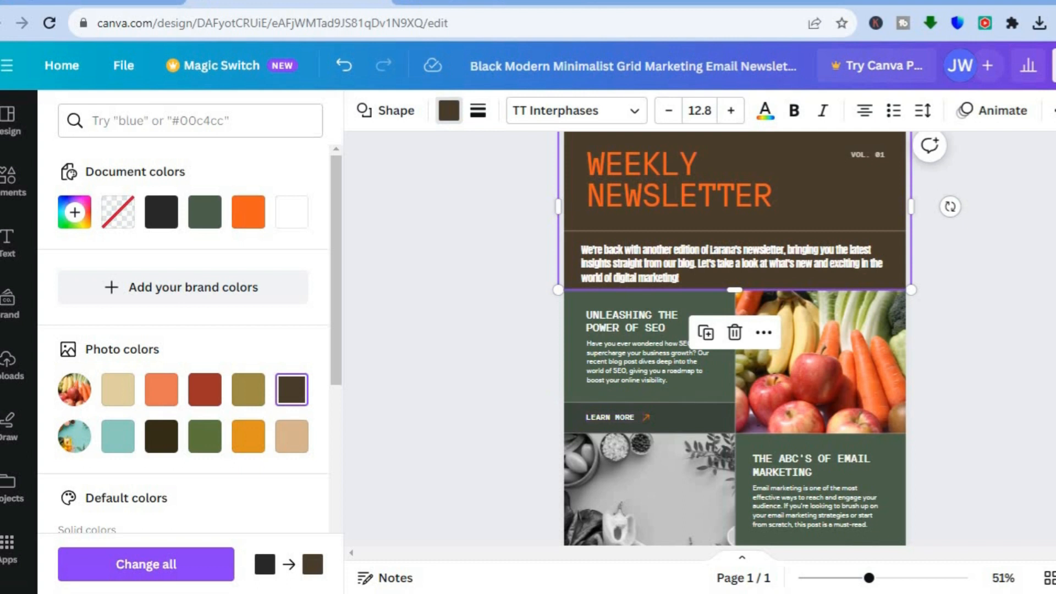
{"action": "scroll", "coordinate": [735, 338], "scroll_direction": "down", "scroll_amount": 3}
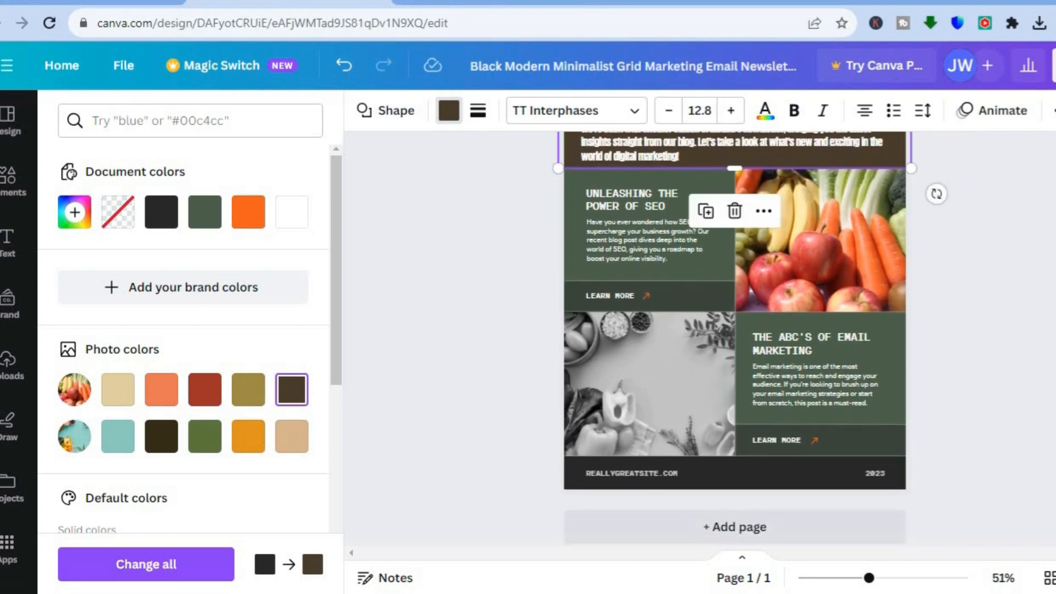
{"action": "scroll", "coordinate": [734, 338], "scroll_direction": "up", "scroll_amount": 3}
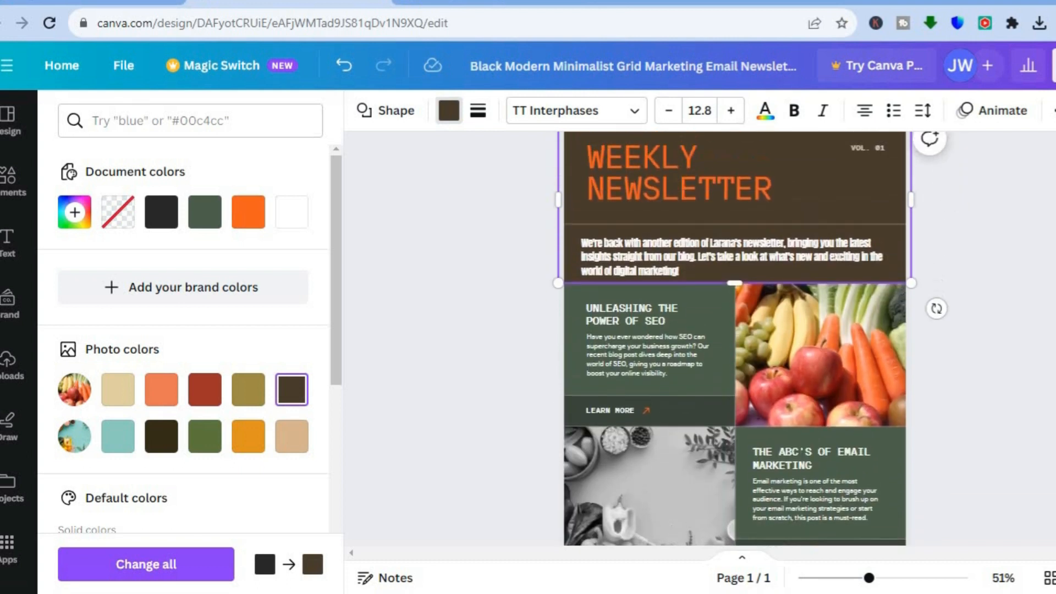
{"action": "scroll", "coordinate": [734, 338], "scroll_direction": "down", "scroll_amount": 3}
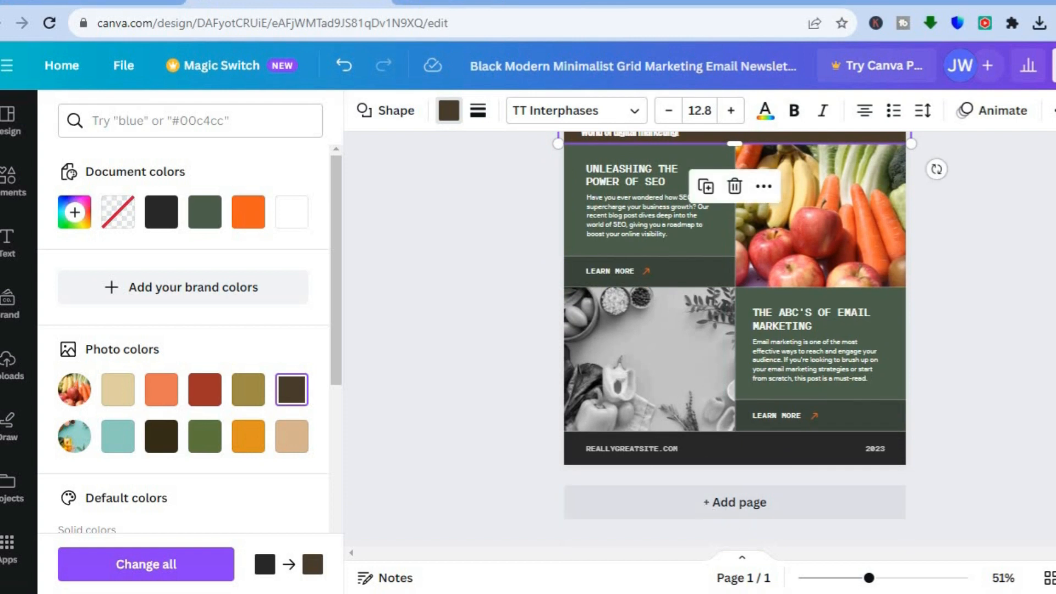
{"action": "scroll", "coordinate": [734, 338], "scroll_direction": "up", "scroll_amount": 3}
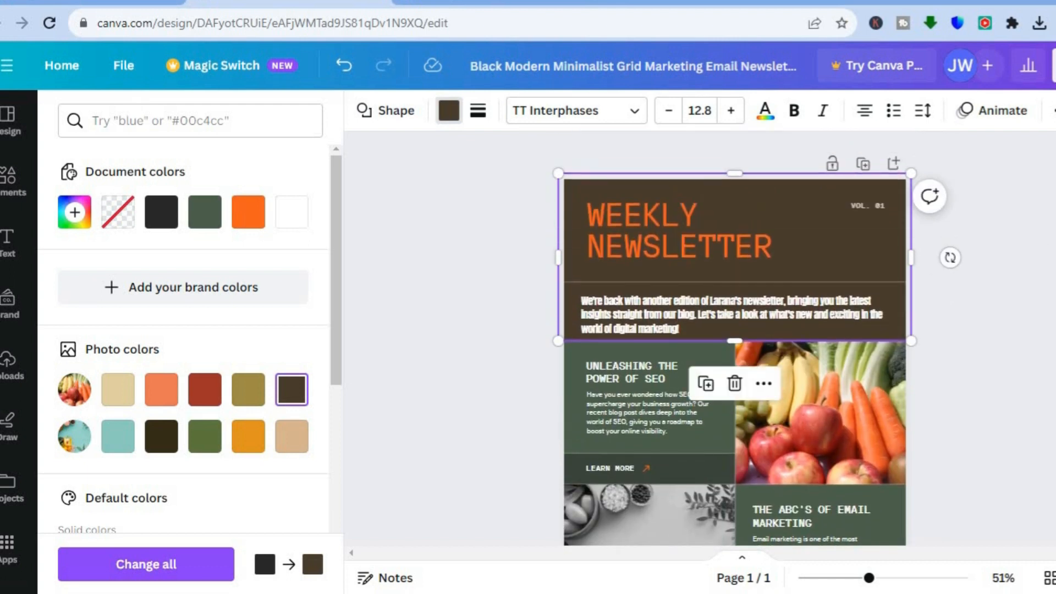
Download the newsletter design as a PNG at 794 × 1,123 px.
{"action": "left_click", "coordinate": [1054, 66]}
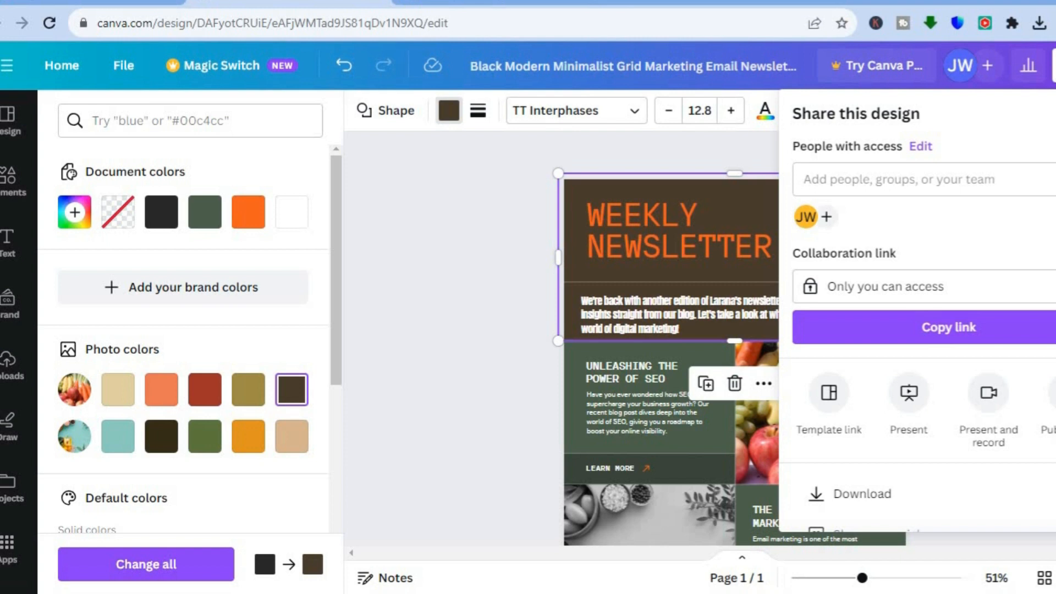
{"action": "scroll", "coordinate": [936, 275], "scroll_direction": "down", "scroll_amount": 2}
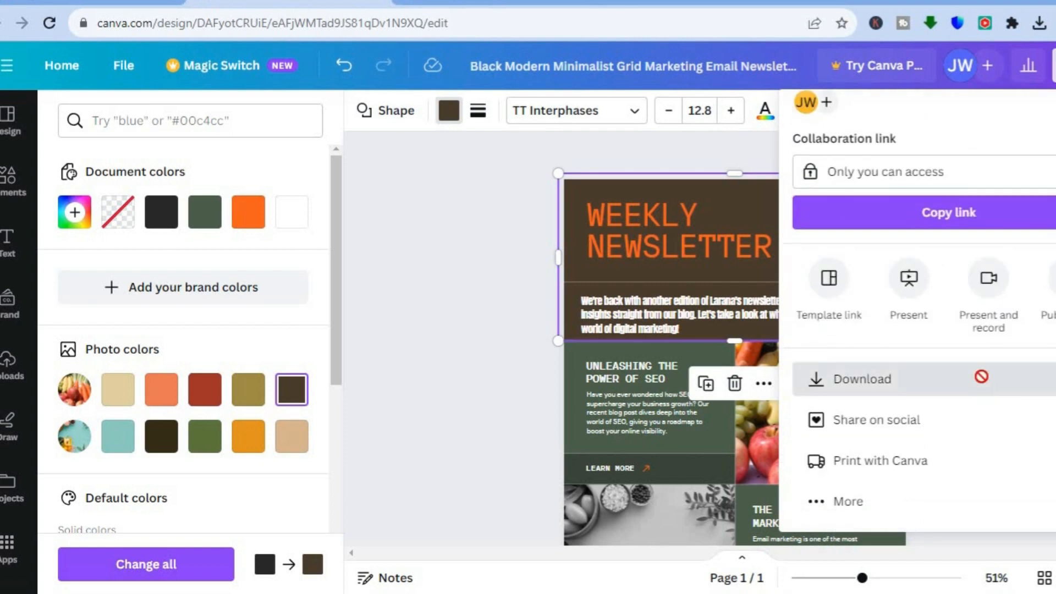
{"action": "left_click", "coordinate": [984, 386]}
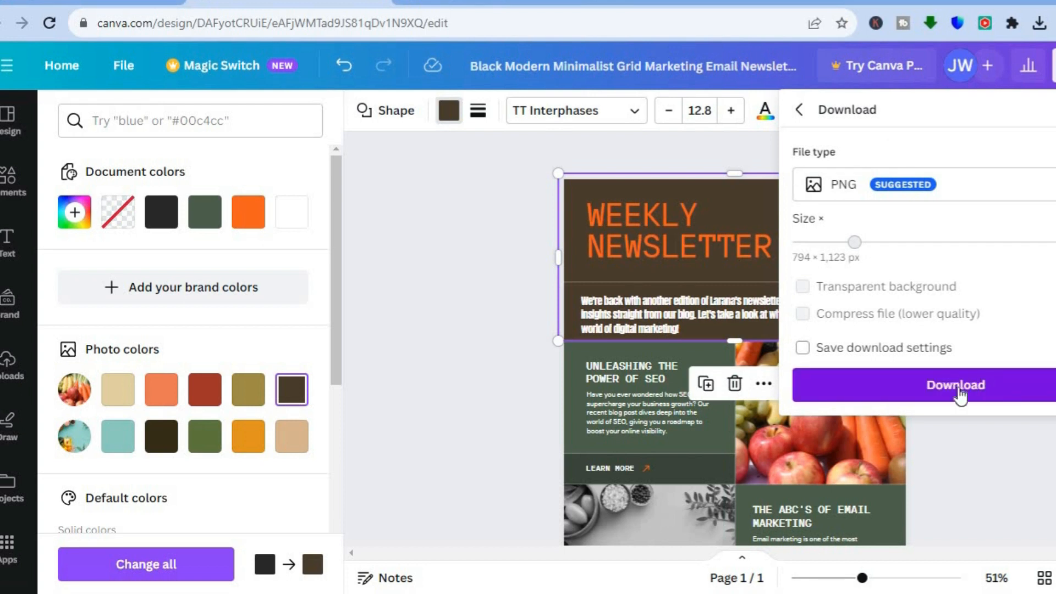
{"action": "left_click", "coordinate": [928, 403]}
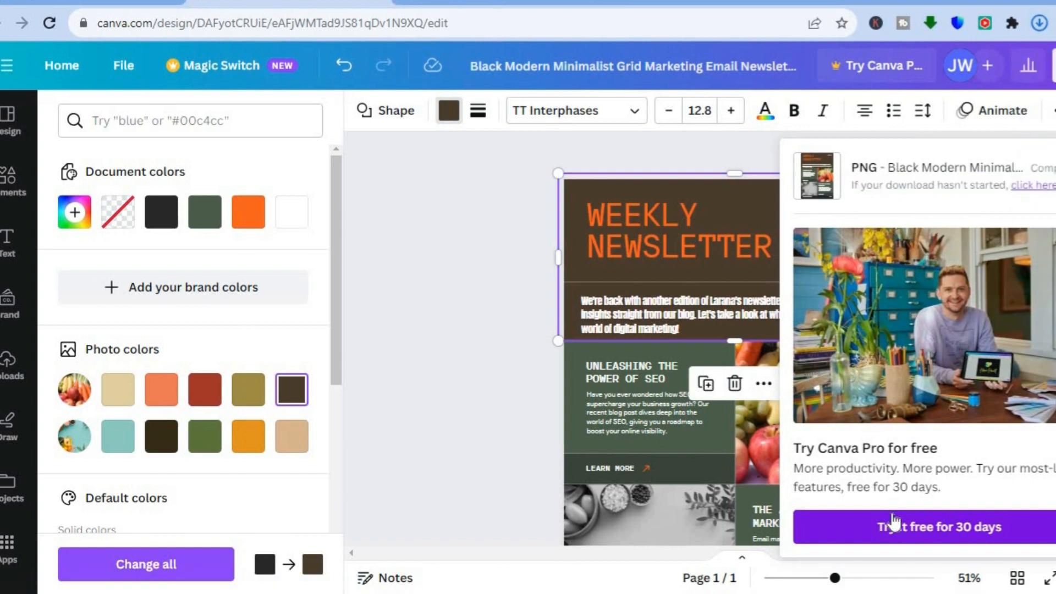
{"action": "left_click", "coordinate": [445, 282]}
Switch to Mailchimp and start creating a regular email, up to the choice of email builder.
{"action": "left_click", "coordinate": [492, 1]}
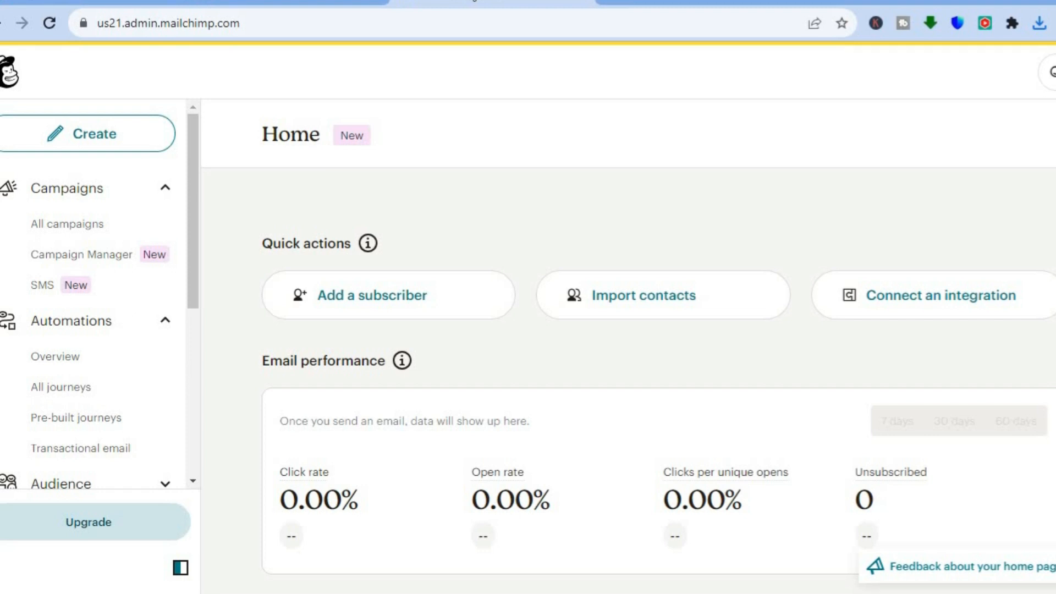
{"action": "left_click", "coordinate": [95, 139]}
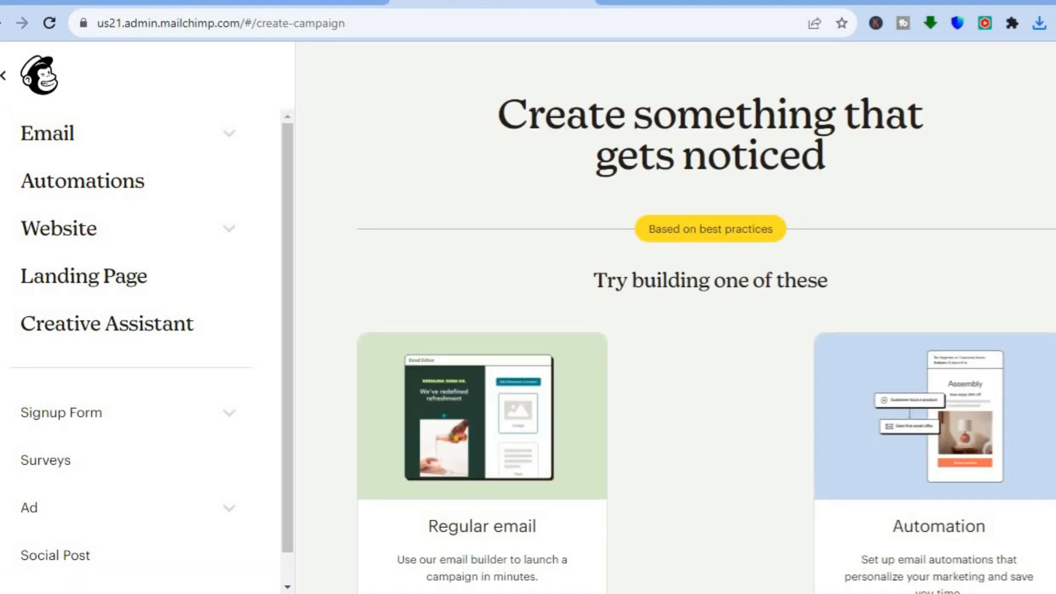
{"action": "scroll", "coordinate": [676, 320], "scroll_direction": "down", "scroll_amount": 3}
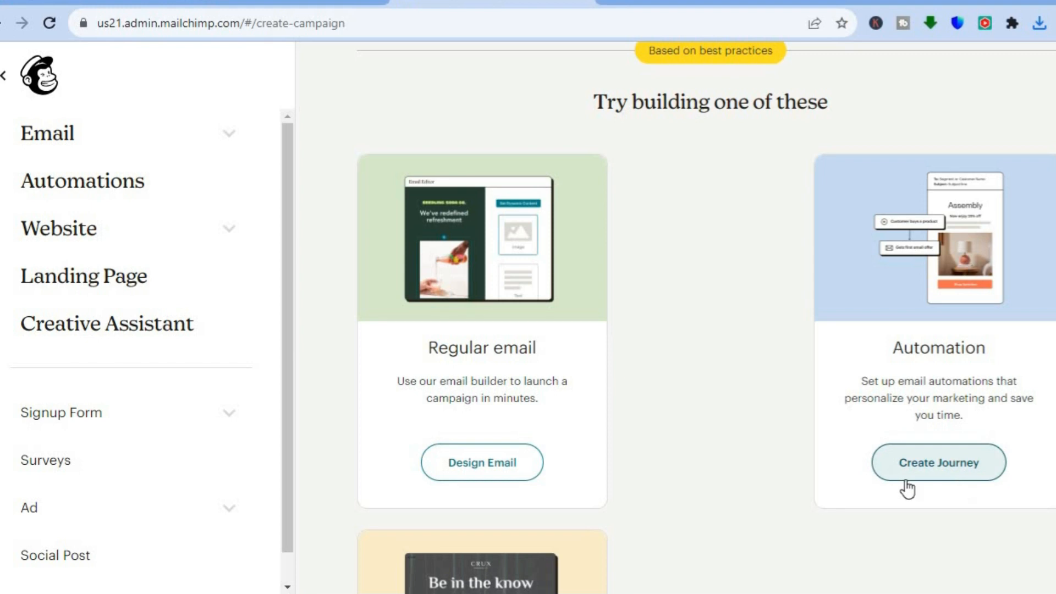
{"action": "left_click", "coordinate": [506, 474]}
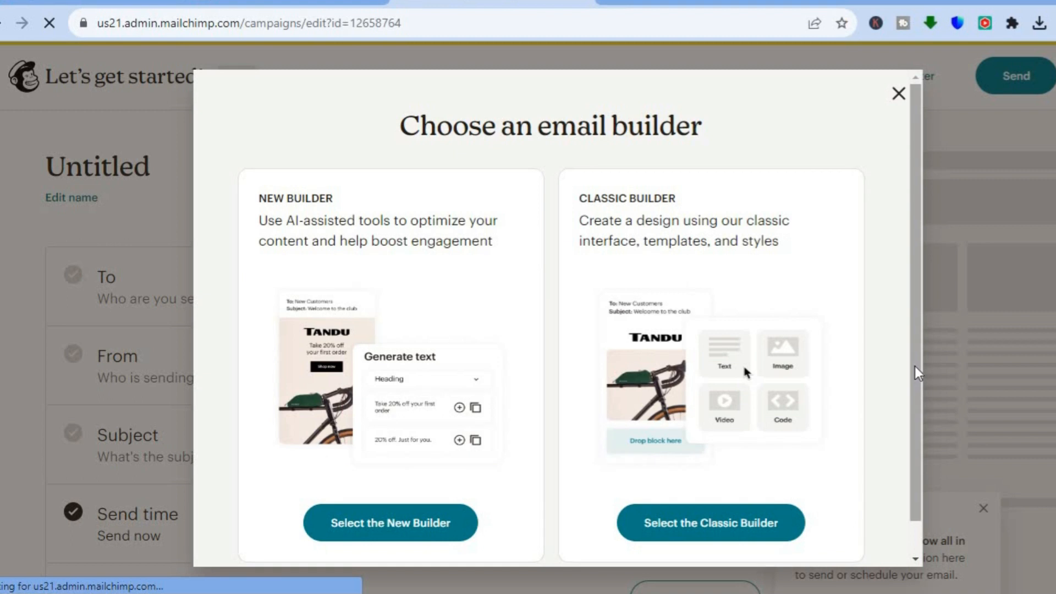
{"action": "scroll", "coordinate": [917, 435], "scroll_direction": "down", "scroll_amount": 1}
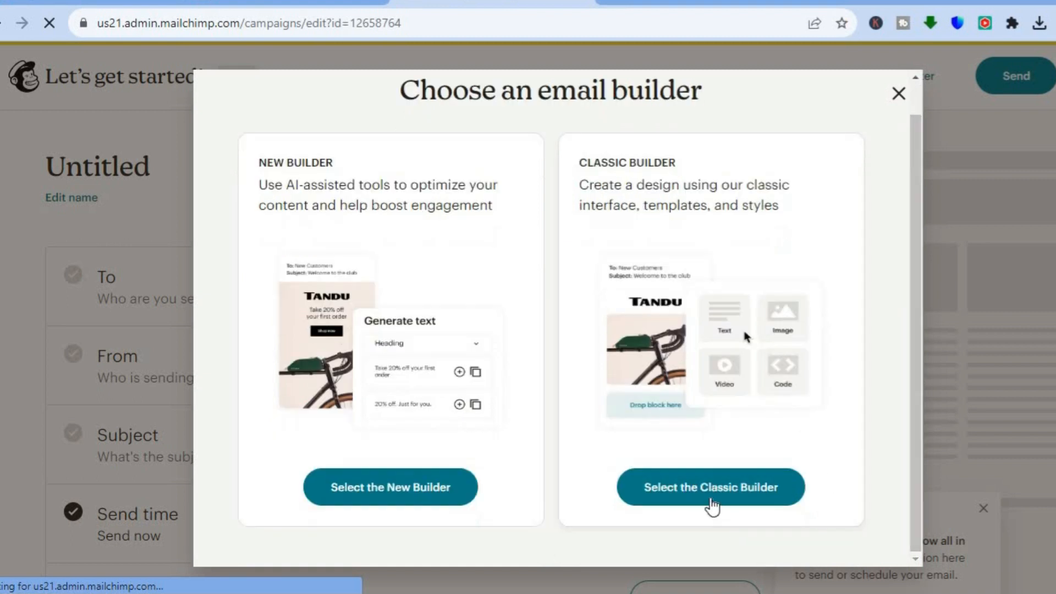
Choose the Classic Builder and delete the "It's time to design your email." text block from the template.
{"action": "left_click", "coordinate": [711, 498]}
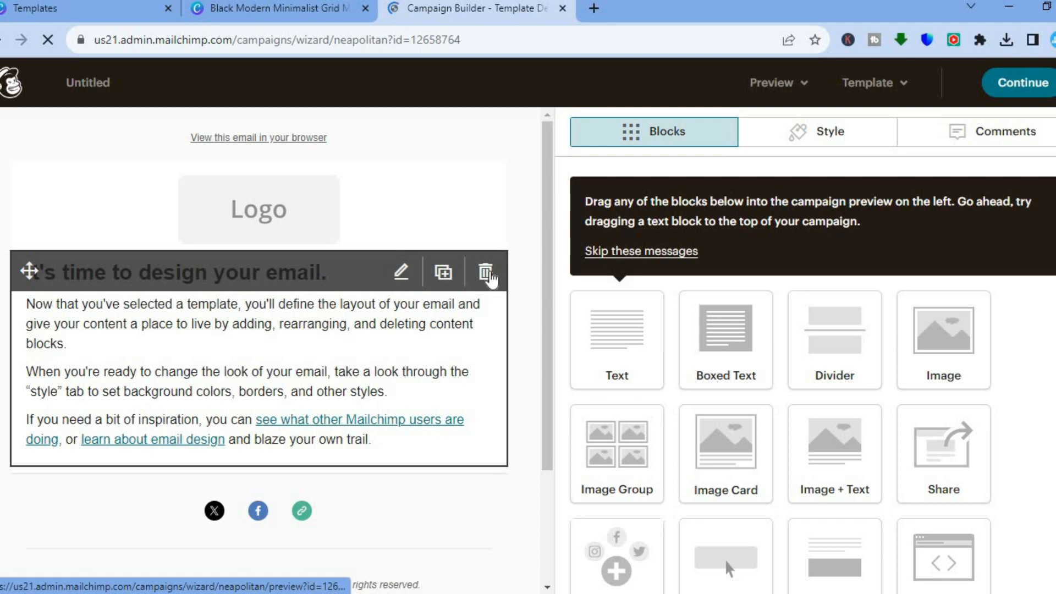
{"action": "left_click", "coordinate": [485, 272]}
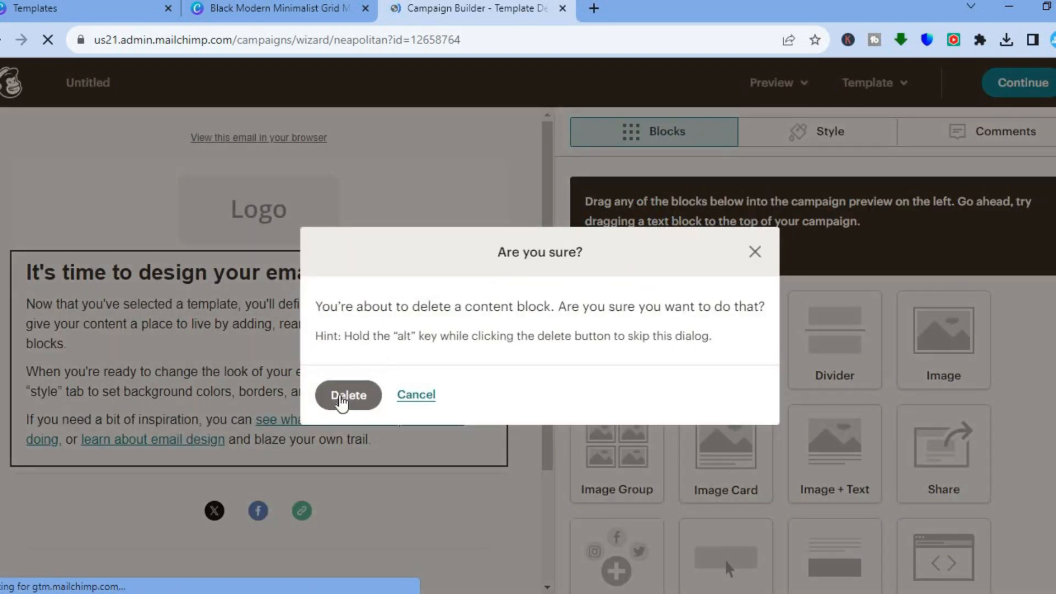
{"action": "left_click", "coordinate": [347, 395]}
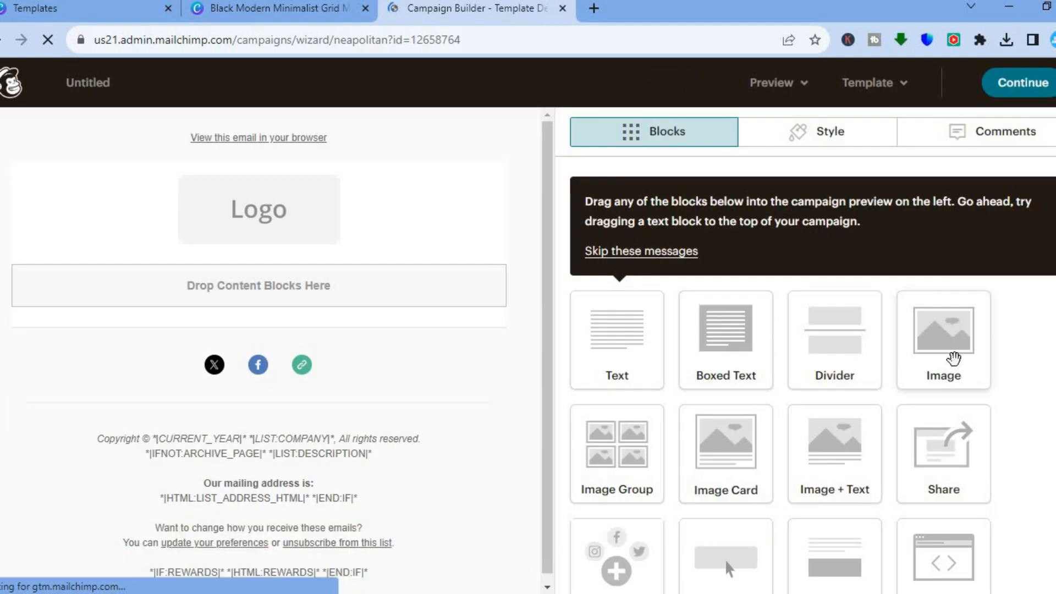
Add an image block below the logo and upload Black Modern Minimalist Grid Marketing Email Newsletter.png from Downloads into it.
{"action": "left_click_drag", "start_coordinate": [954, 359], "coordinate": [244, 245]}
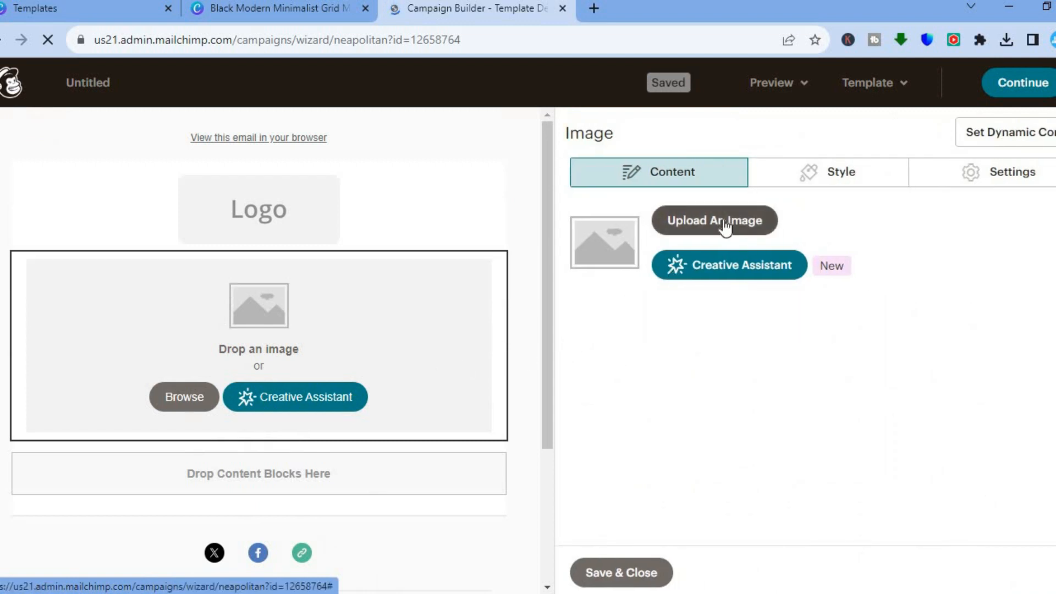
{"action": "left_click", "coordinate": [725, 223]}
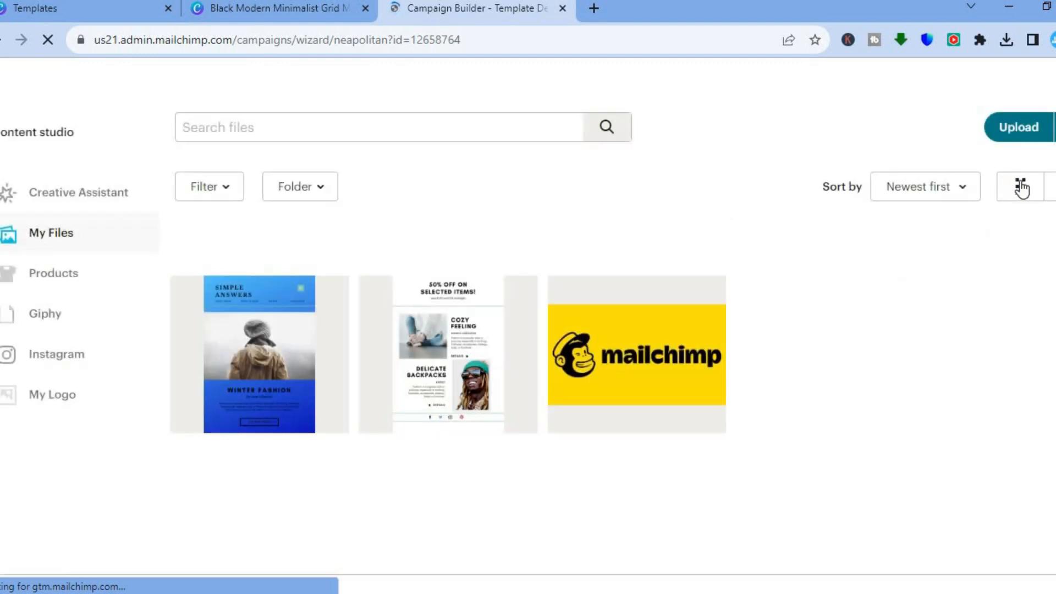
{"action": "left_click", "coordinate": [1019, 133]}
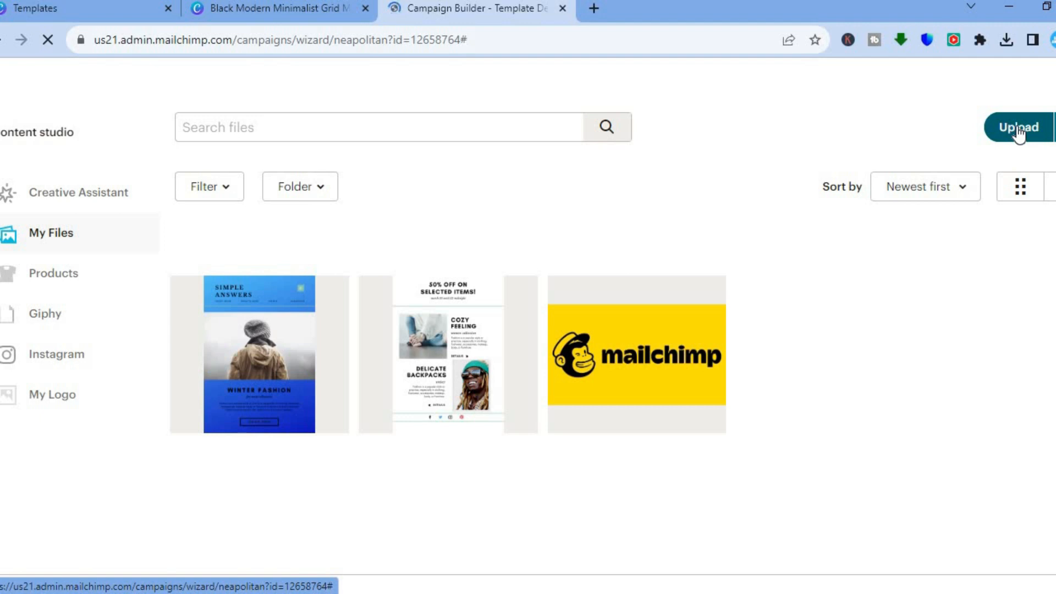
{"action": "left_click", "coordinate": [1019, 131]}
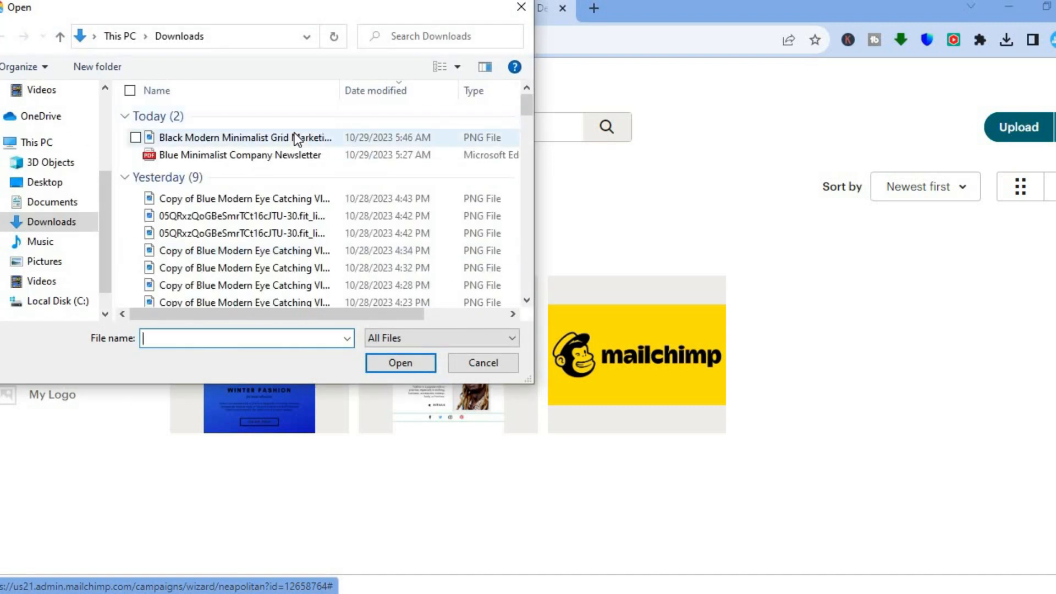
{"action": "left_click", "coordinate": [295, 134]}
{"action": "left_click", "coordinate": [391, 365]}
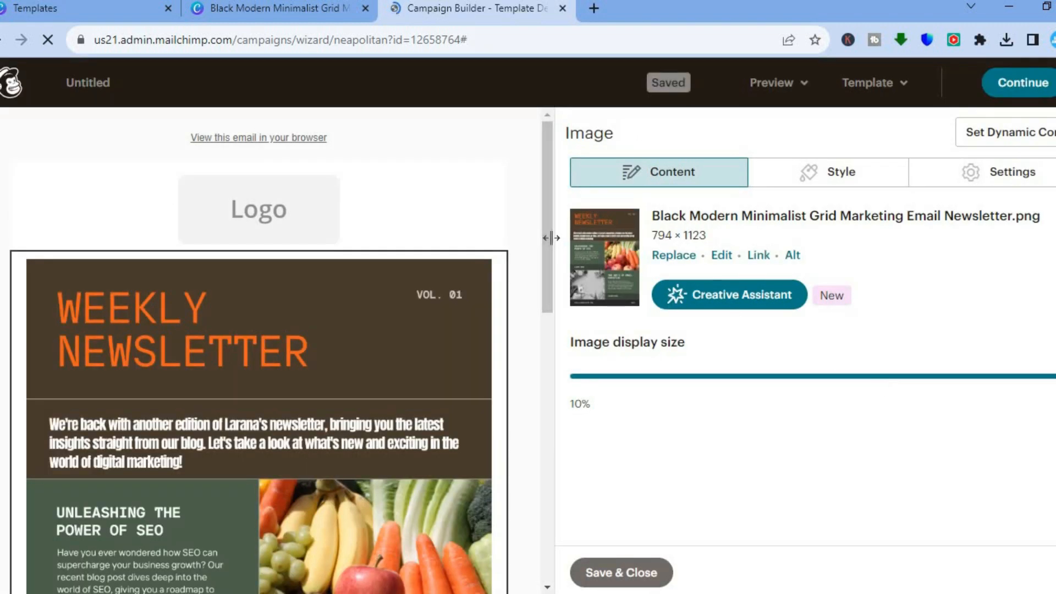
Open the newsletter image's style options and delete the social icons block below the image.
{"action": "left_click_drag", "start_coordinate": [546, 239], "coordinate": [547, 461]}
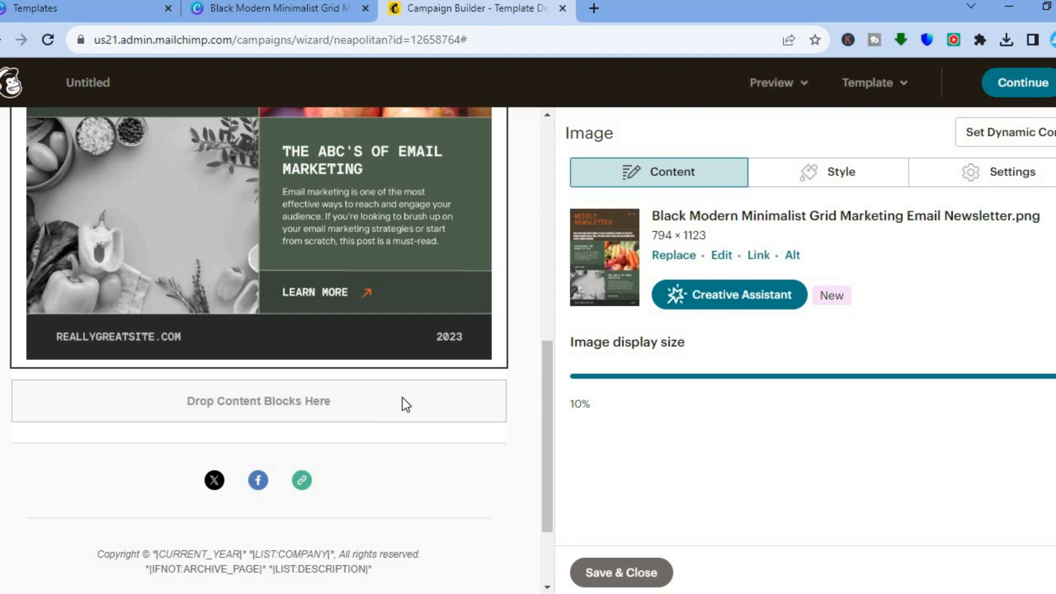
{"action": "left_click", "coordinate": [846, 179]}
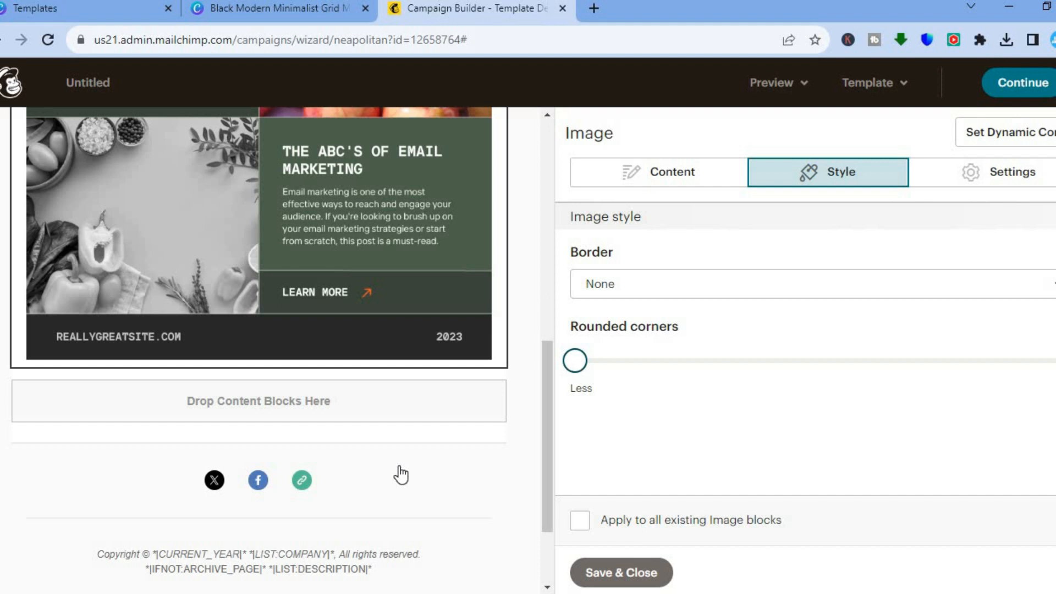
{"action": "mouse_move", "coordinate": [442, 478]}
{"action": "left_click_drag", "start_coordinate": [550, 442], "coordinate": [541, 444]}
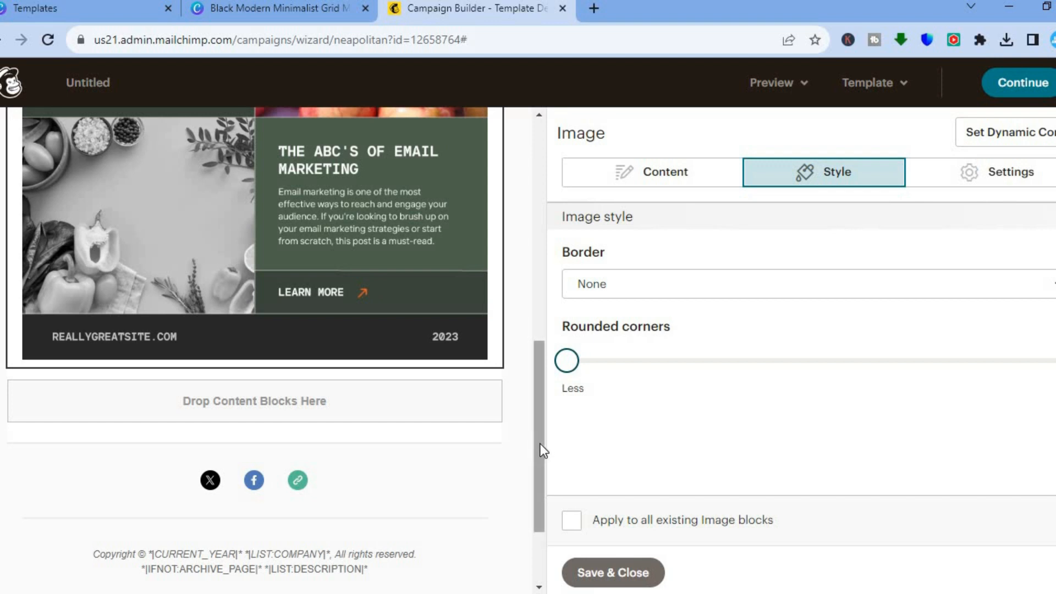
{"action": "scroll", "coordinate": [542, 450], "scroll_direction": "down", "scroll_amount": 2}
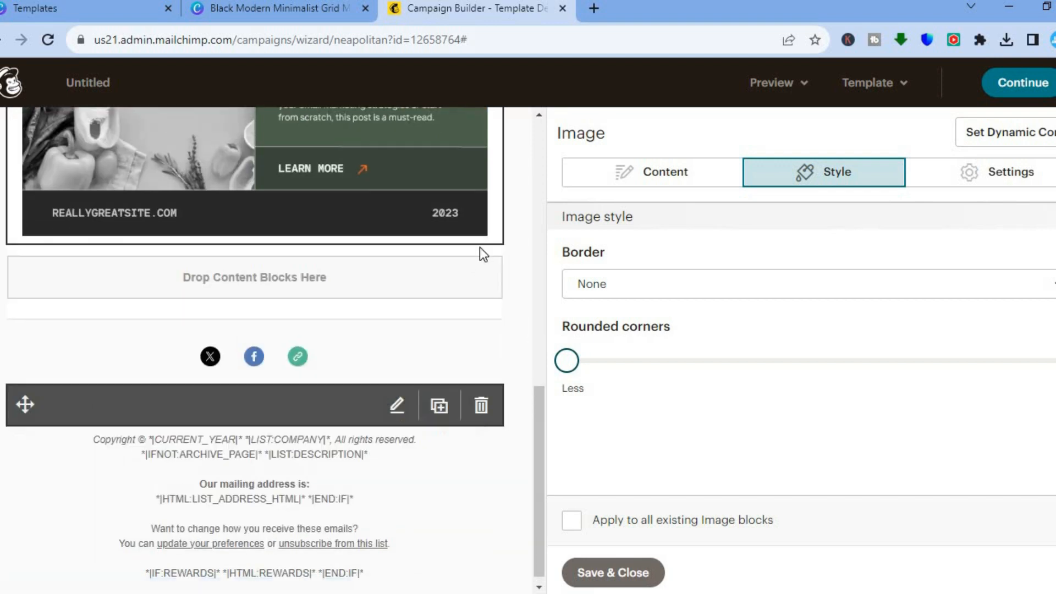
{"action": "mouse_move", "coordinate": [482, 347]}
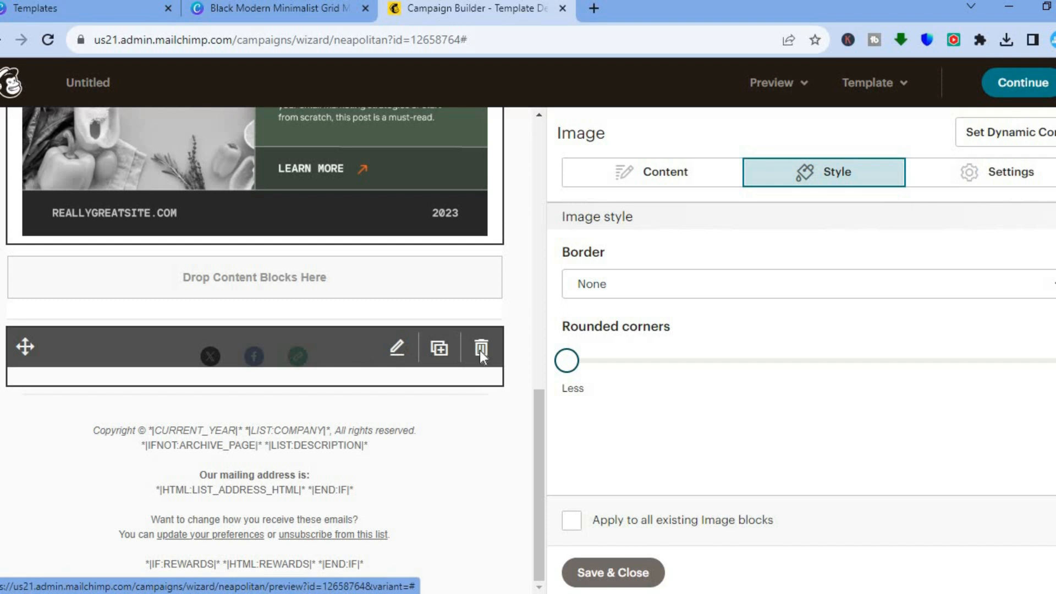
{"action": "left_click", "coordinate": [480, 351]}
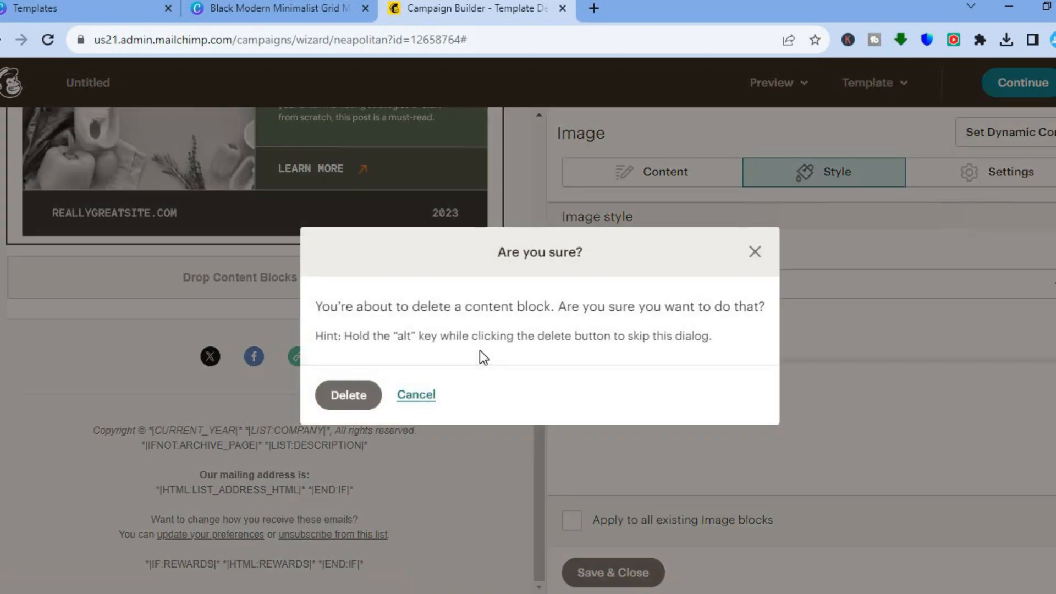
{"action": "left_click", "coordinate": [349, 393]}
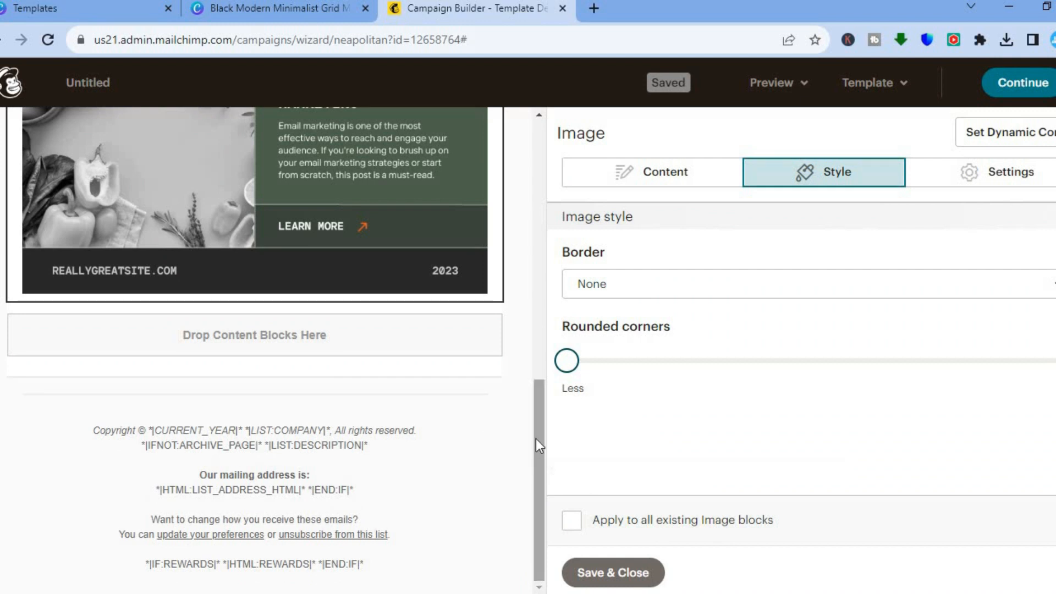
Preview the email in its desktop and mobile versions, and return to the editor.
{"action": "scroll", "coordinate": [535, 235], "scroll_direction": "up", "scroll_amount": 5}
{"action": "scroll", "coordinate": [535, 234], "scroll_direction": "up", "scroll_amount": 3}
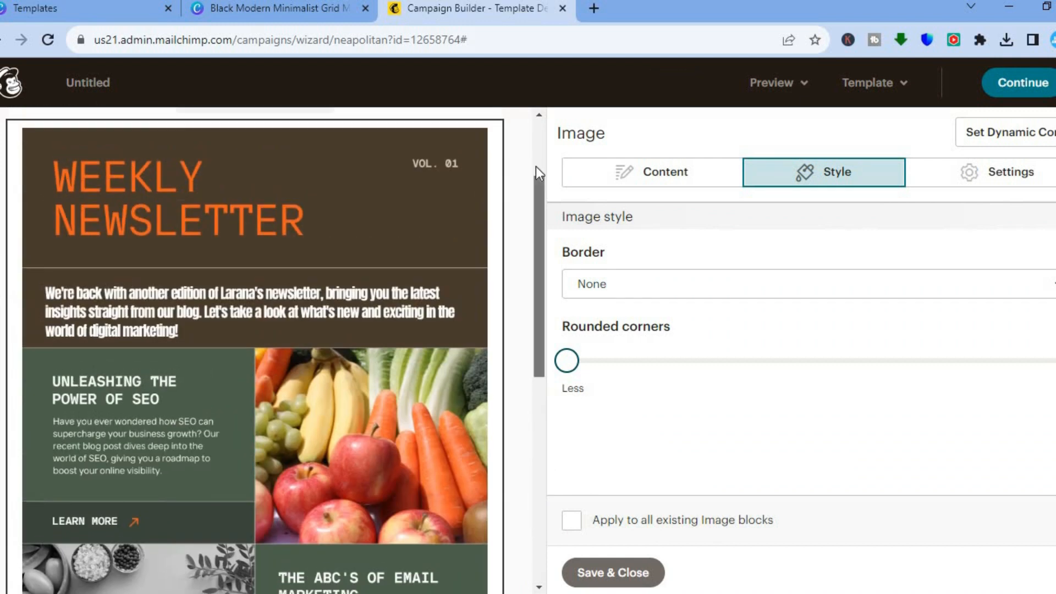
{"action": "scroll", "coordinate": [536, 166], "scroll_direction": "up", "scroll_amount": 3}
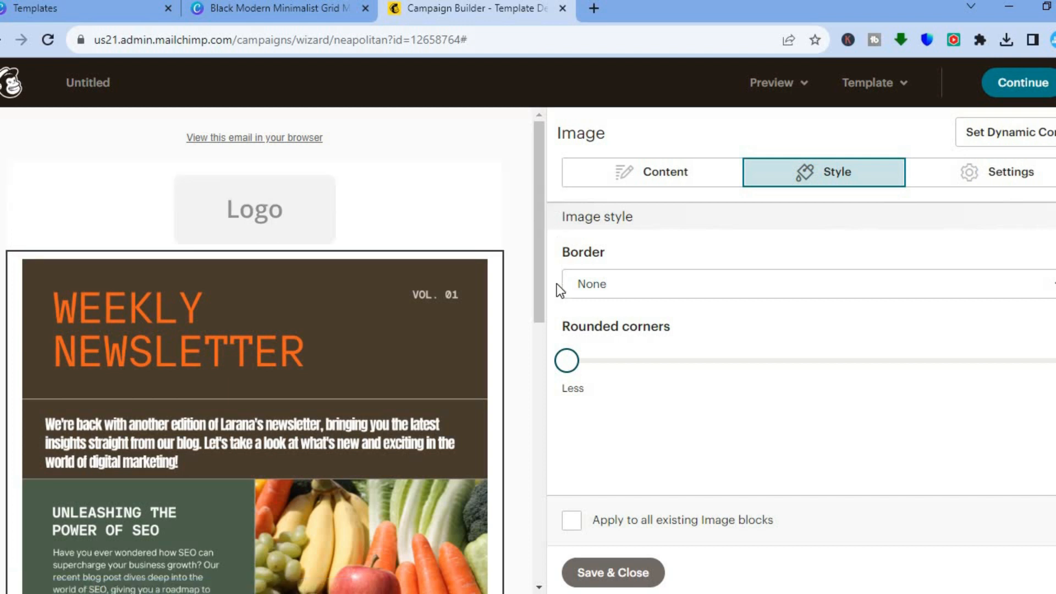
{"action": "left_click", "coordinate": [791, 87]}
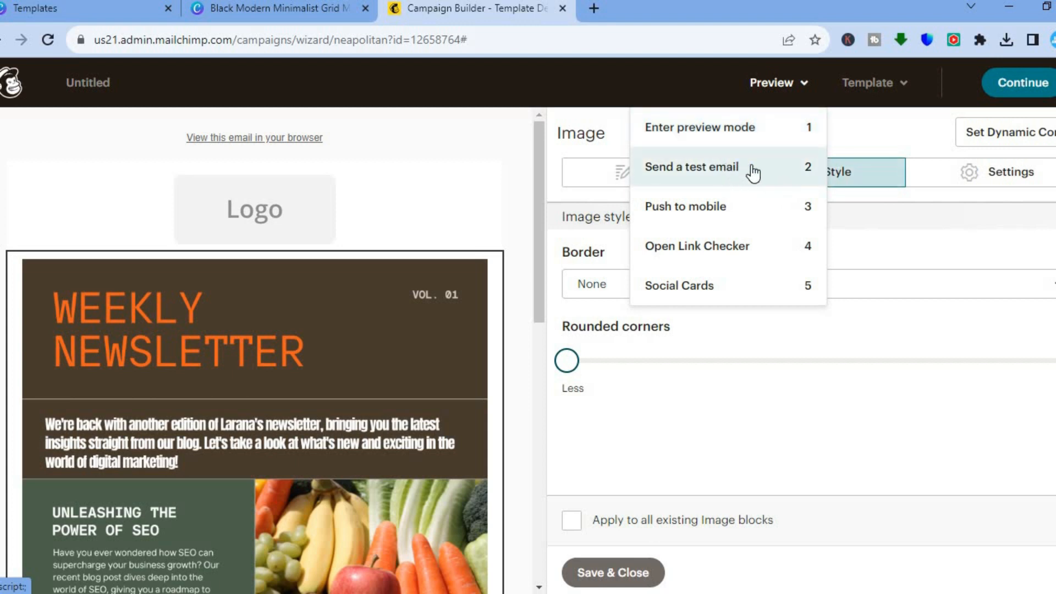
{"action": "left_click", "coordinate": [720, 136]}
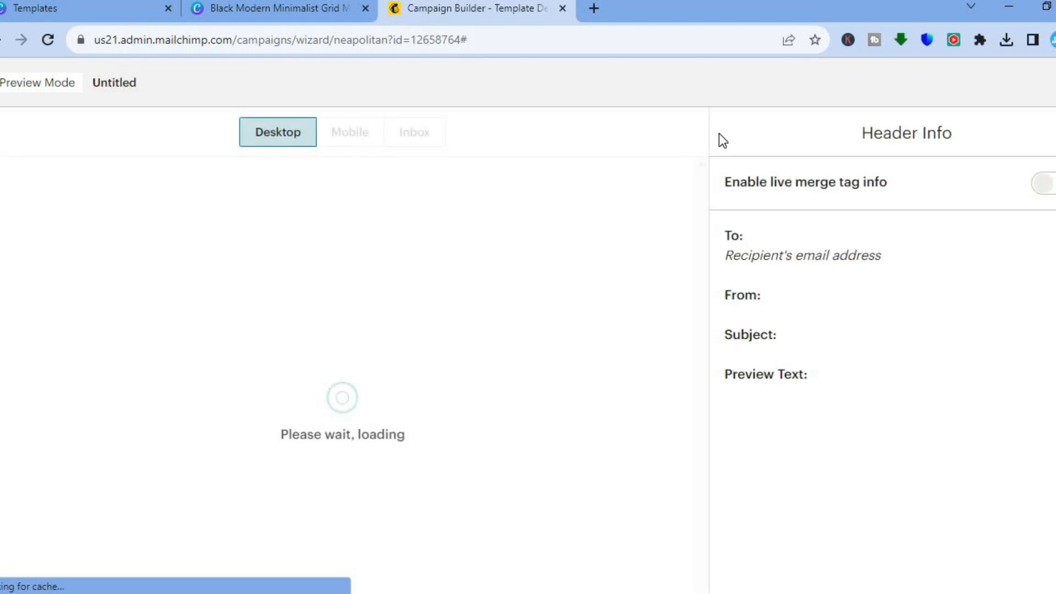
{"action": "left_click_drag", "start_coordinate": [686, 222], "coordinate": [573, 196]}
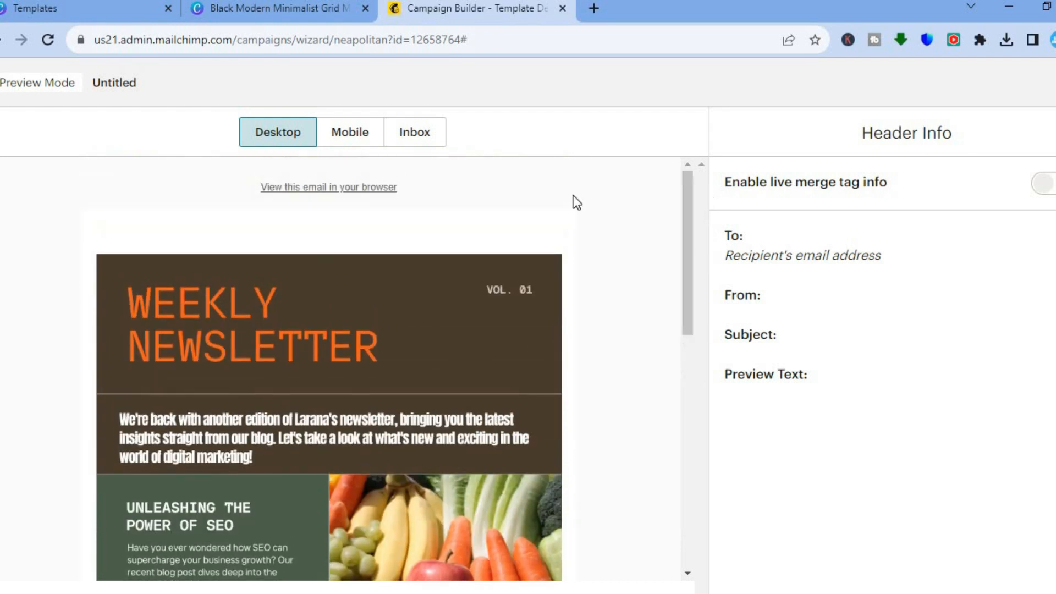
{"action": "left_click", "coordinate": [341, 138]}
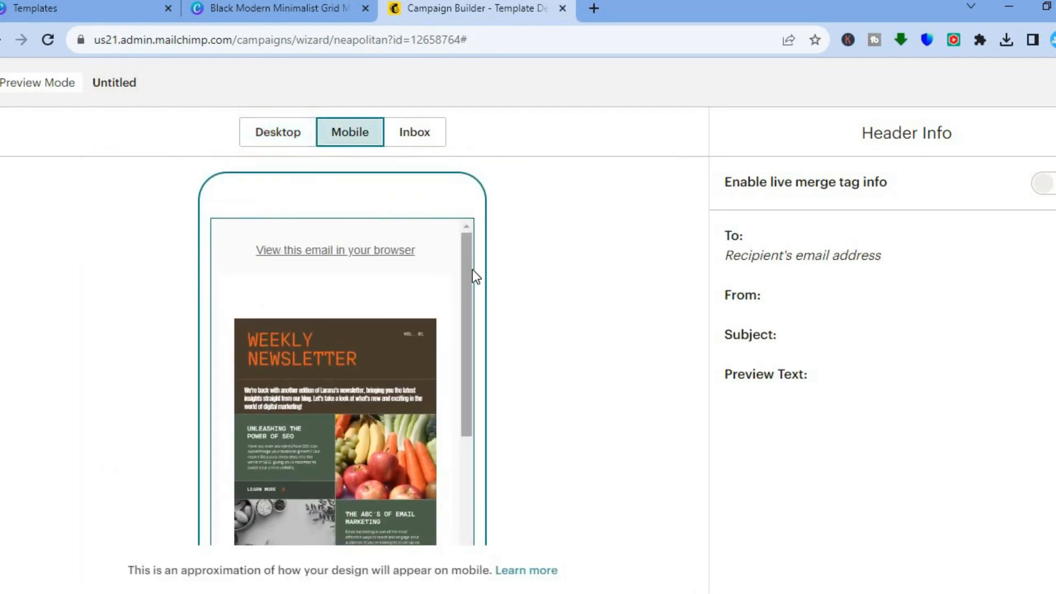
{"action": "left_click_drag", "start_coordinate": [461, 326], "coordinate": [477, 229]}
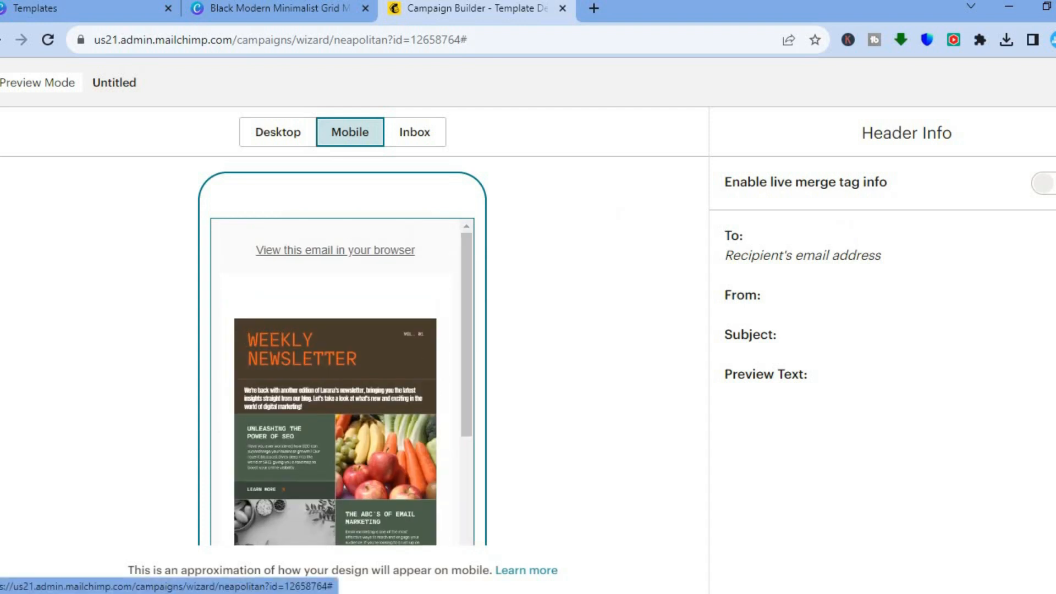
{"action": "left_click", "coordinate": [1052, 82]}
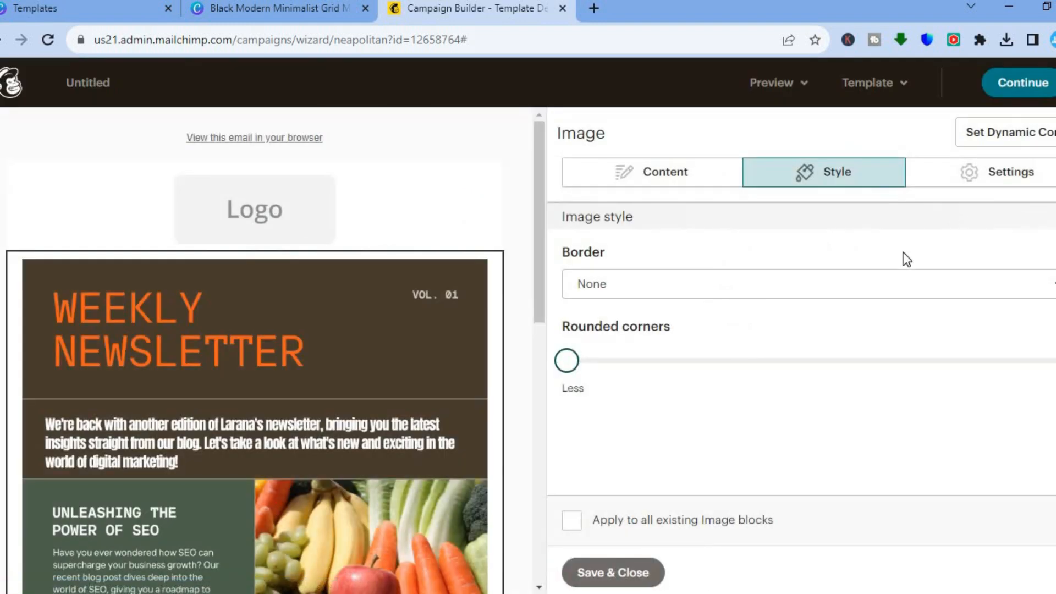
Continue to the campaign checklist without making the Classic Builder the default editor, review its sections, and dismiss the send time notice.
{"action": "left_click", "coordinate": [1009, 84]}
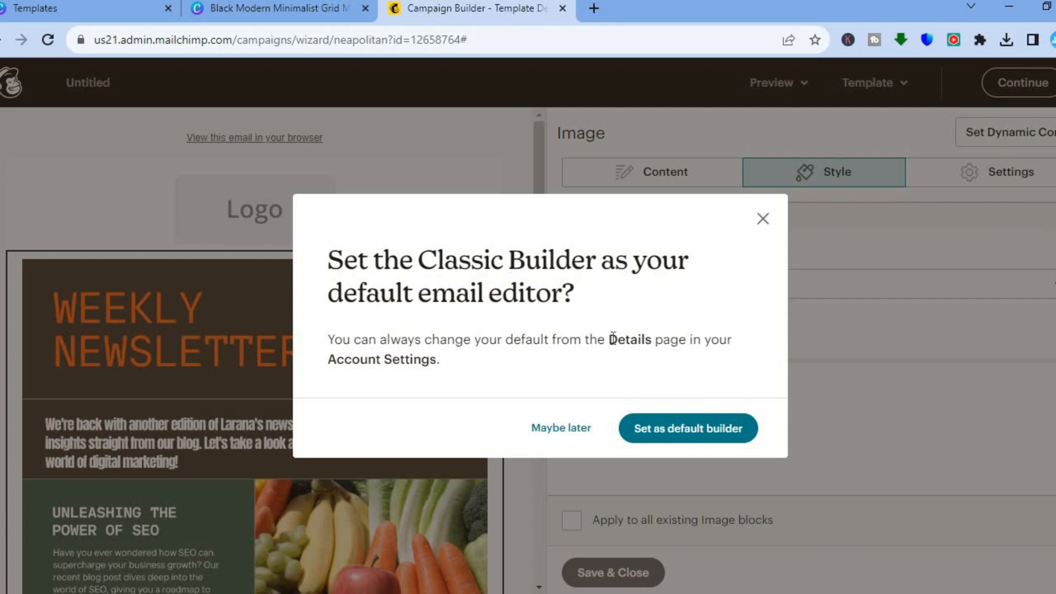
{"action": "left_click", "coordinate": [561, 430]}
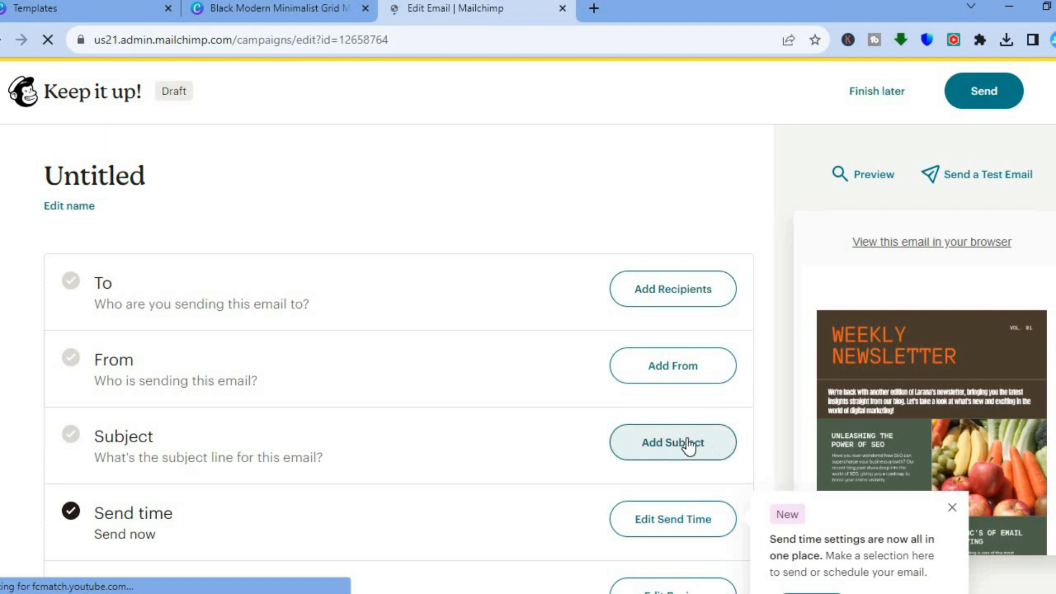
{"action": "scroll", "coordinate": [385, 357], "scroll_direction": "down", "scroll_amount": 10}
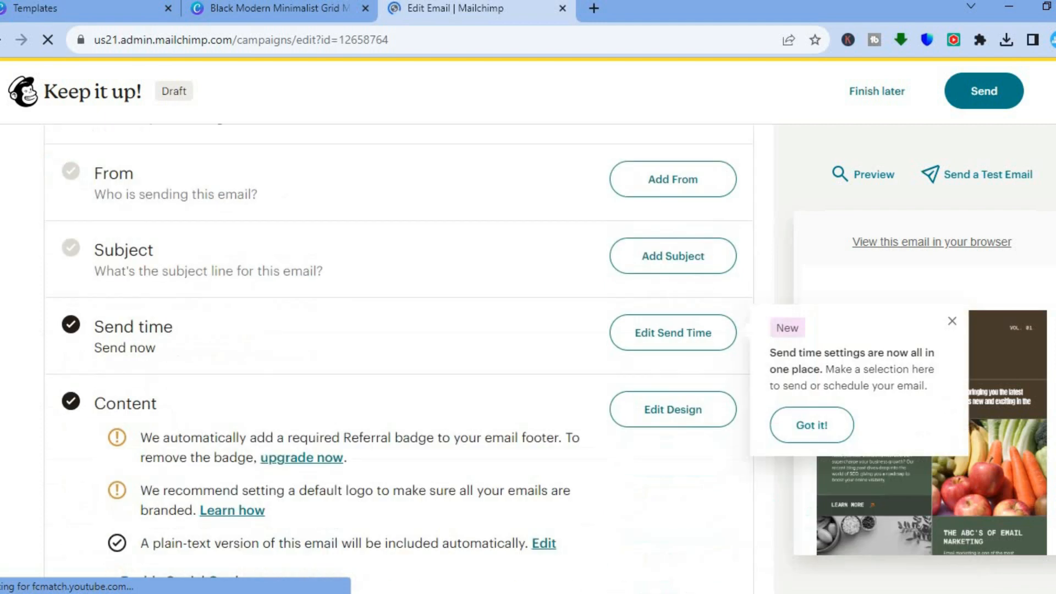
{"action": "scroll", "coordinate": [385, 357], "scroll_direction": "up", "scroll_amount": 10}
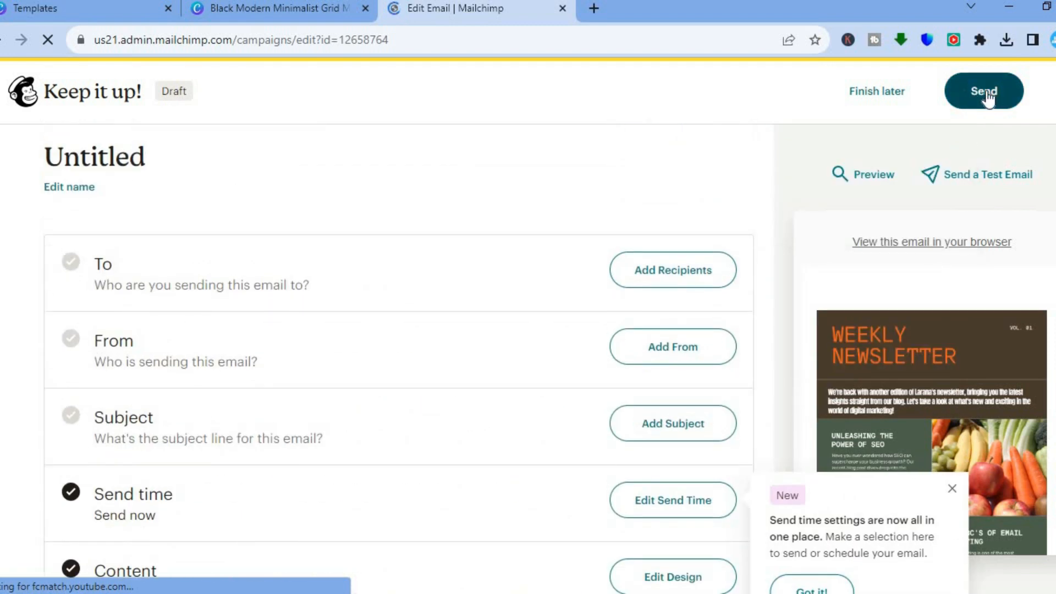
{"action": "left_click", "coordinate": [952, 489]}
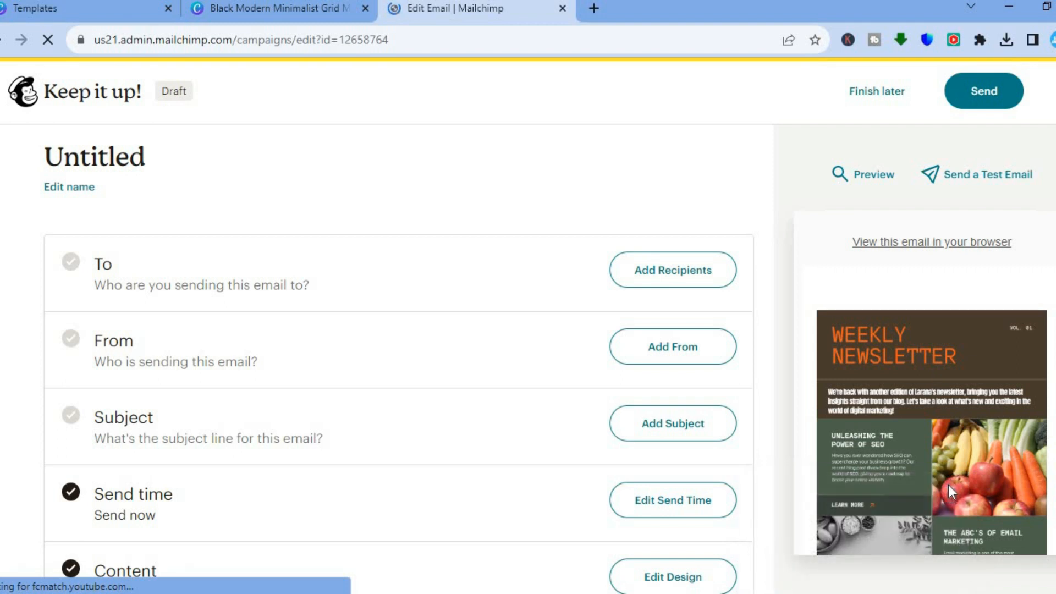